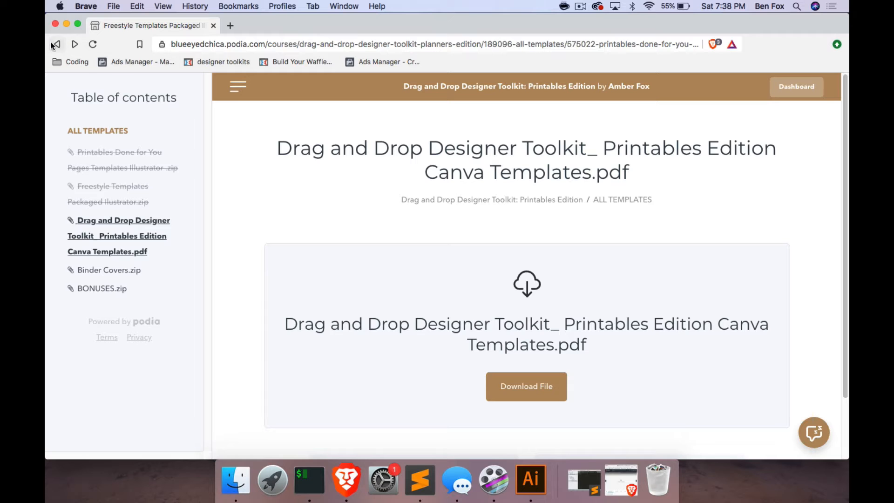
Return to the product dashboard and open the Drag and Drop Designer Toolkit: Printables Edition course.
{"action": "left_click", "coordinate": [56, 45]}
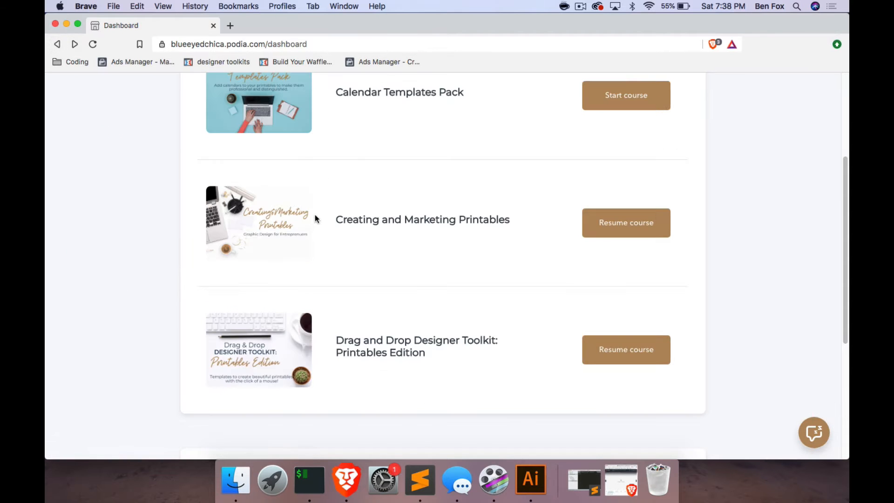
{"action": "scroll", "coordinate": [315, 212], "scroll_direction": "up", "scroll_amount": 4}
{"action": "scroll", "coordinate": [316, 211], "scroll_direction": "down", "scroll_amount": 2}
{"action": "scroll", "coordinate": [316, 212], "scroll_direction": "down", "scroll_amount": 4}
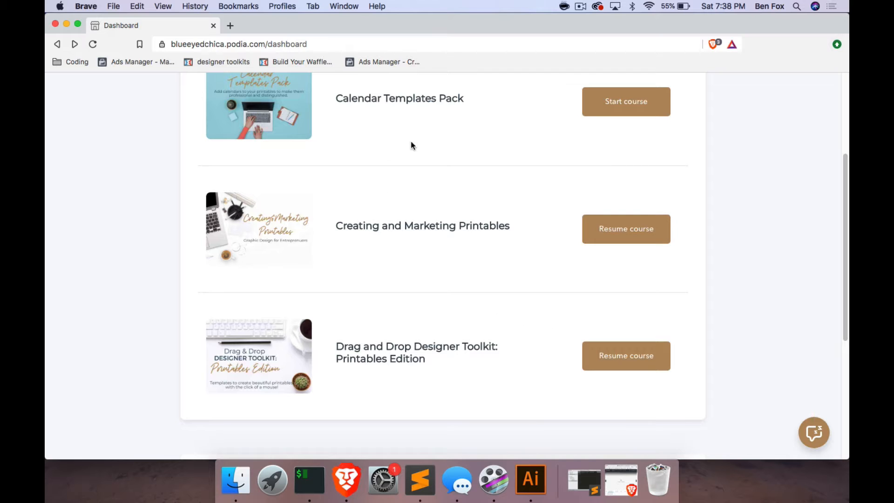
{"action": "scroll", "coordinate": [408, 147], "scroll_direction": "up", "scroll_amount": 2}
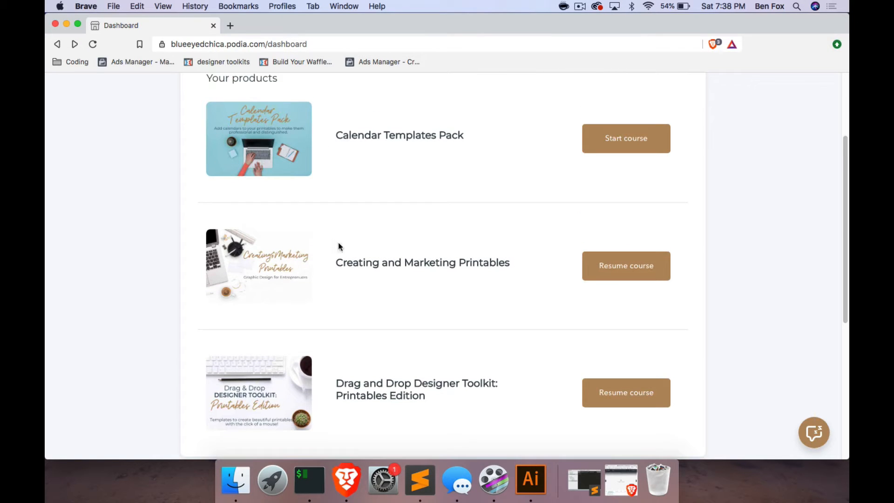
{"action": "scroll", "coordinate": [377, 270], "scroll_direction": "down", "scroll_amount": 4}
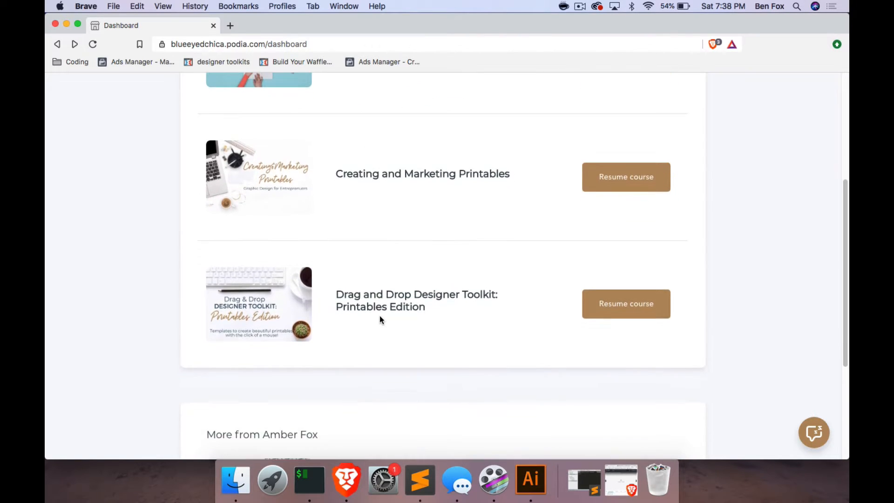
{"action": "left_click", "coordinate": [634, 307]}
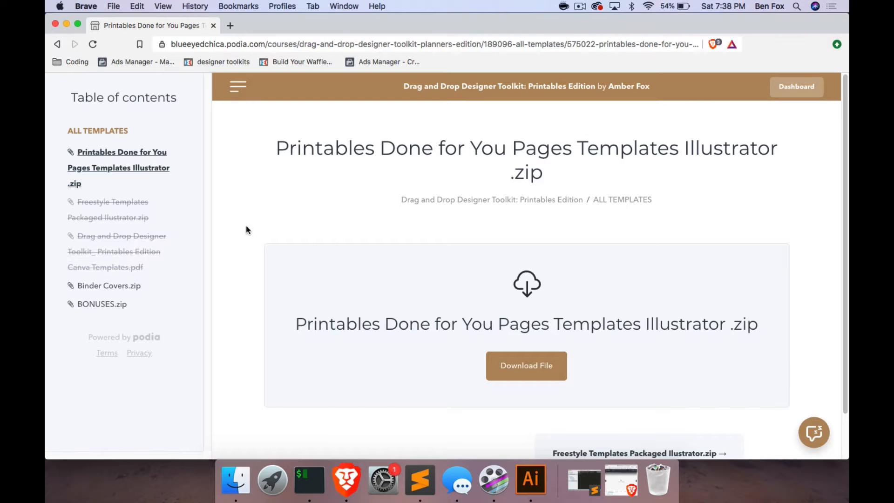
Download the Printables Edition Canva Templates PDF to the Downloads folder and open it.
{"action": "left_click", "coordinate": [109, 241]}
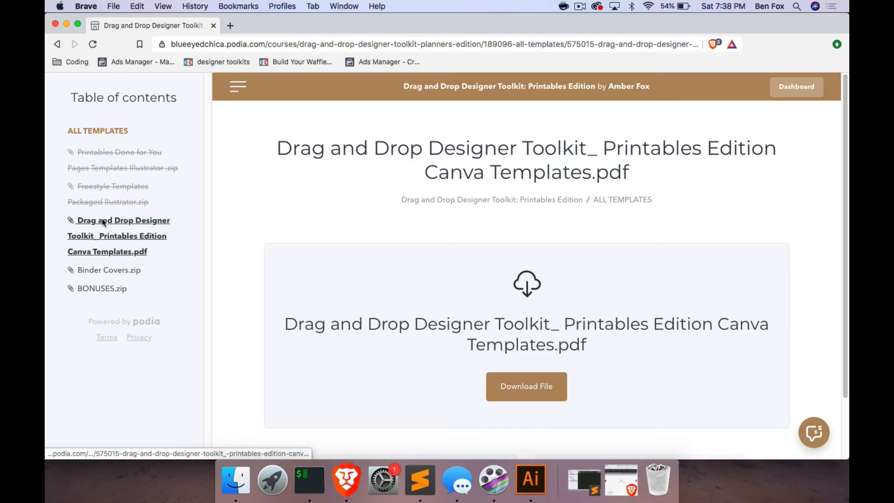
{"action": "left_click", "coordinate": [542, 390]}
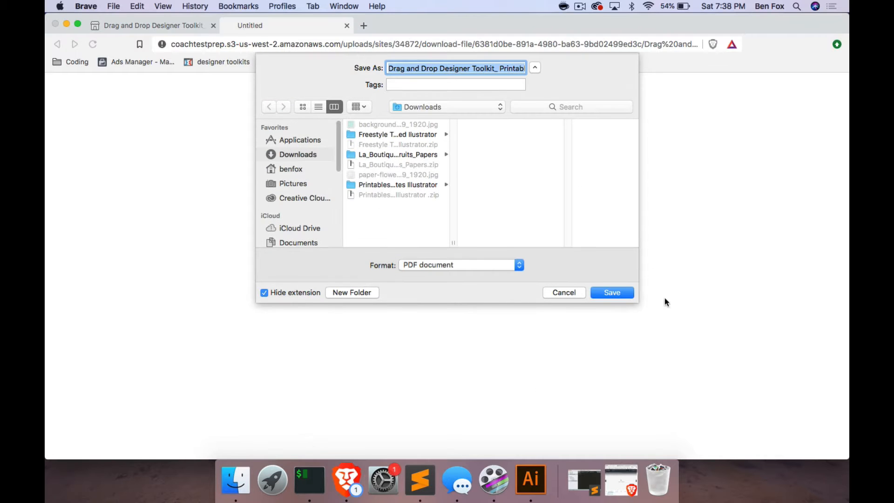
{"action": "left_click", "coordinate": [623, 291]}
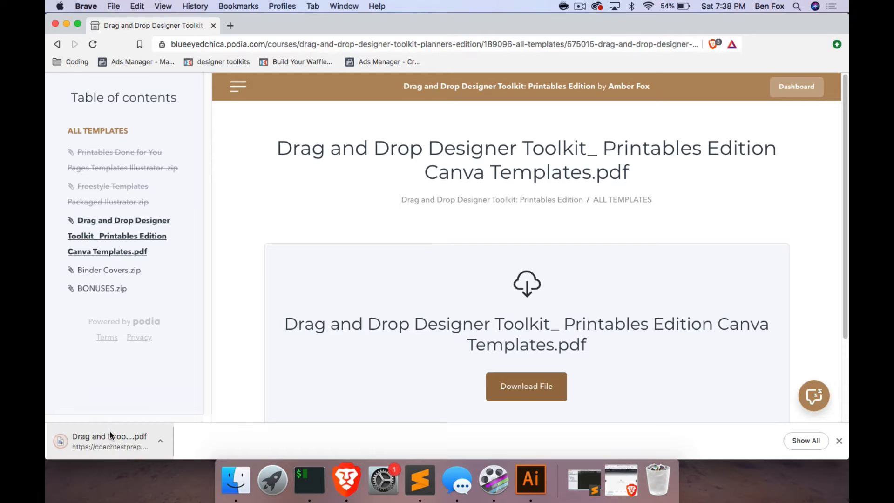
{"action": "left_click", "coordinate": [116, 448]}
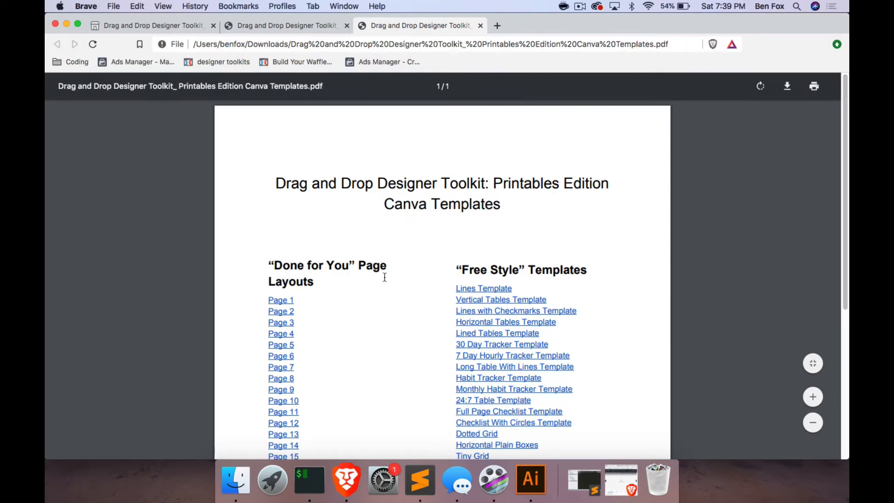
Follow the Page 1 link under the "Done for You" Page Layouts and use that template as a new Canva design.
{"action": "scroll", "coordinate": [371, 337], "scroll_direction": "down", "scroll_amount": 5}
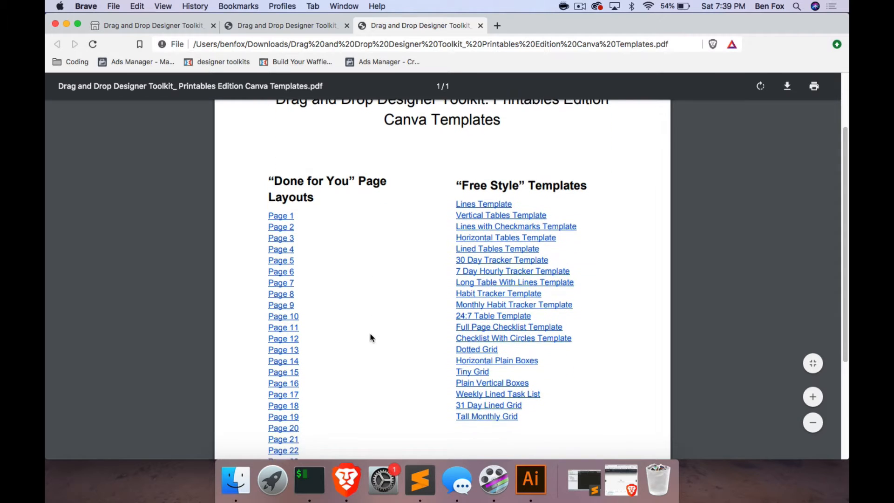
{"action": "scroll", "coordinate": [371, 337], "scroll_direction": "down", "scroll_amount": 2}
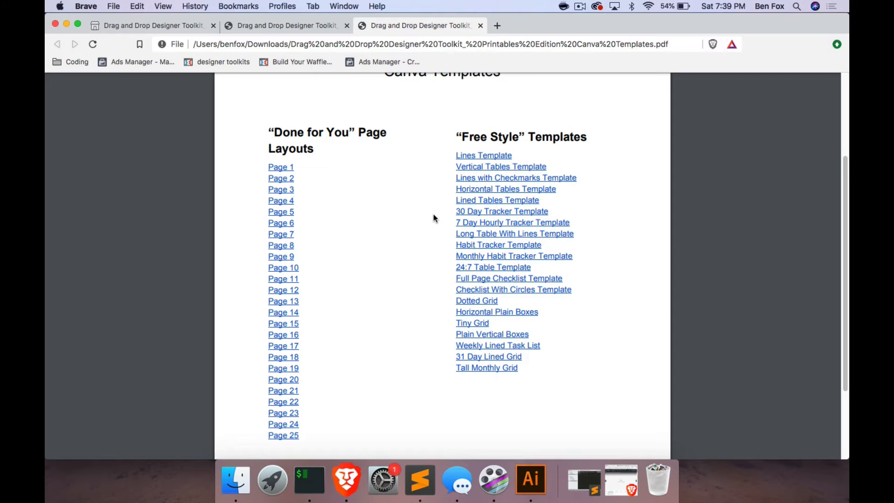
{"action": "left_click", "coordinate": [291, 169]}
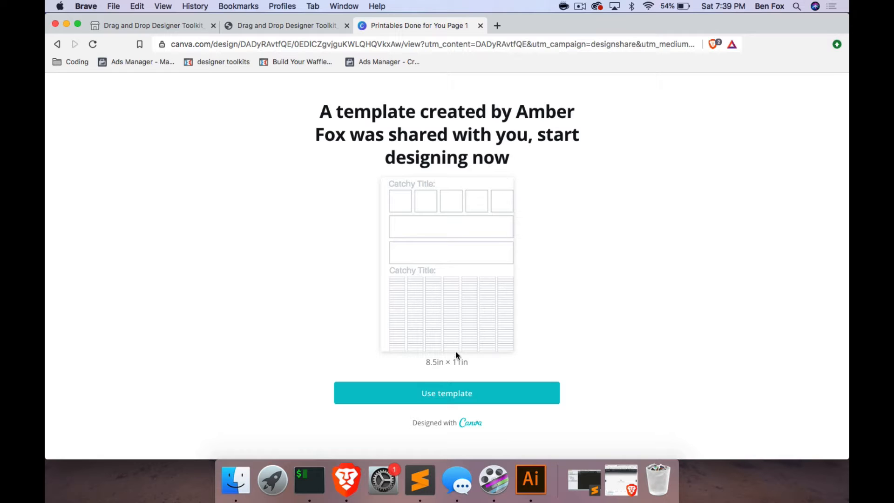
{"action": "left_click", "coordinate": [450, 395]}
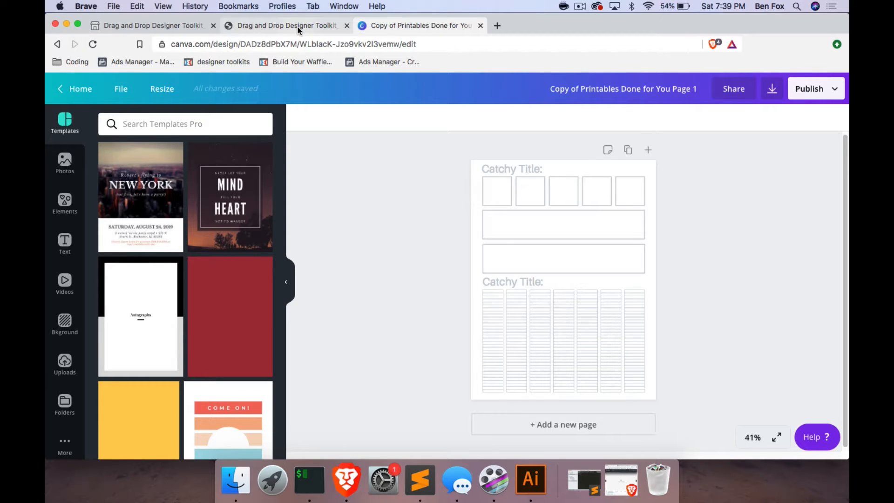
Go back to the templates PDF and create another editable copy of the Page 1 layout in Canva.
{"action": "left_click", "coordinate": [248, 27]}
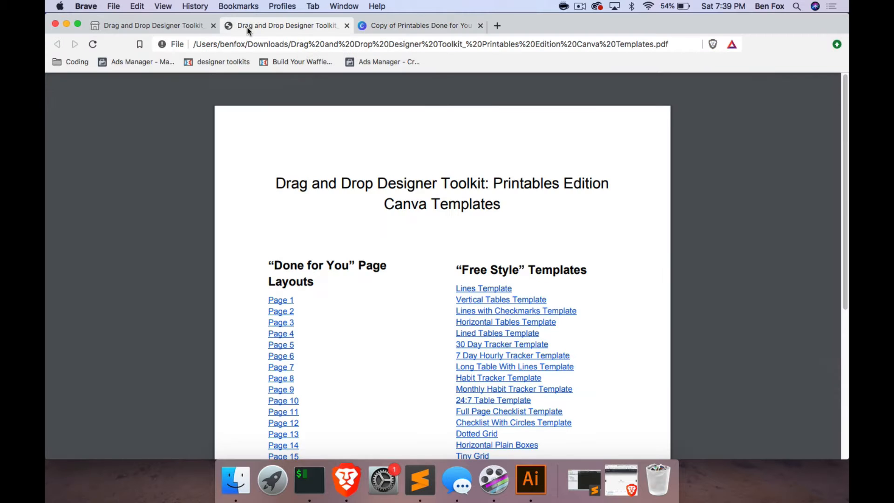
{"action": "scroll", "coordinate": [317, 337], "scroll_direction": "down", "scroll_amount": 3}
{"action": "left_click", "coordinate": [282, 245]}
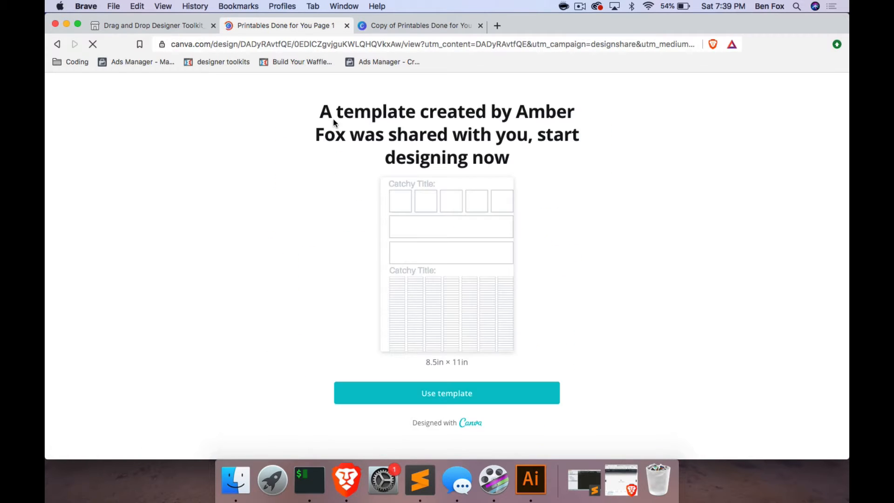
{"action": "left_click", "coordinate": [423, 392]}
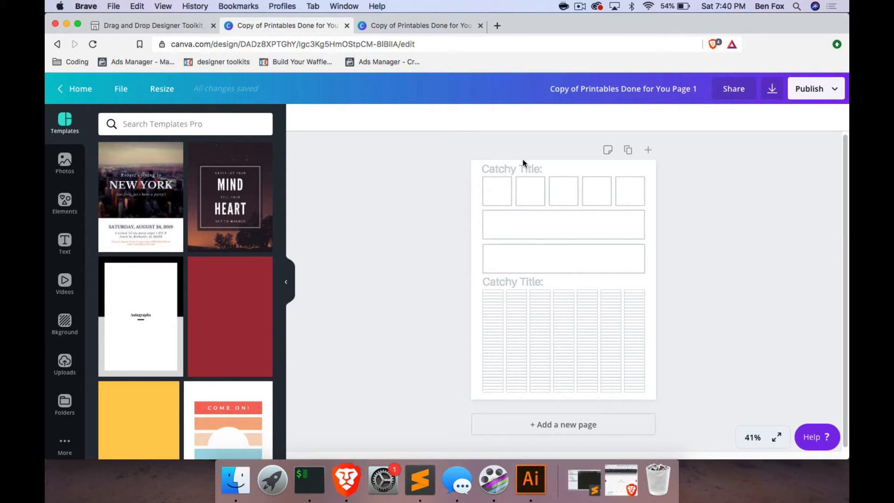
Replace the page's upper title with "Household Chores" and widen its text box to fit on one line.
{"action": "double_click", "coordinate": [497, 167]}
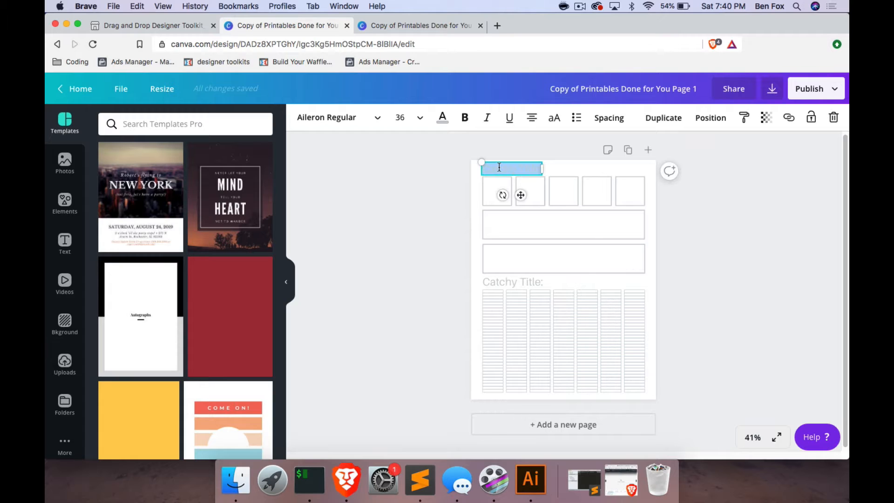
{"action": "type", "text": "House"}
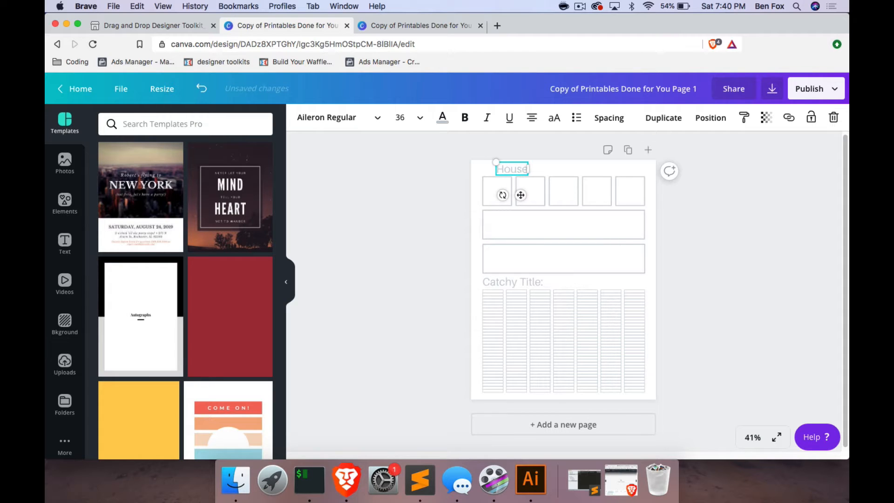
{"action": "type", "text": "hdd Chores"}
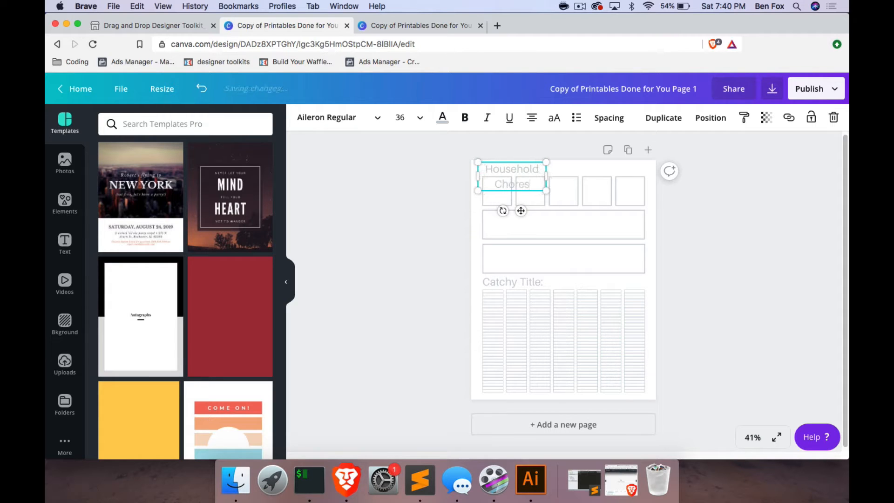
{"action": "left_click_drag", "start_coordinate": [546, 175], "coordinate": [577, 171]}
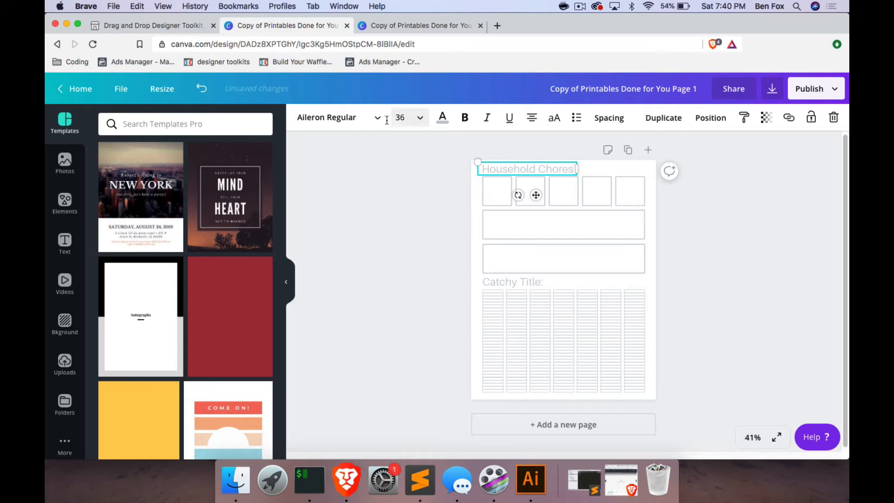
Set the Household Chores title's font to Delicious Adventures and shift the title so it lines up with the first box's left edge.
{"action": "left_click", "coordinate": [371, 117]}
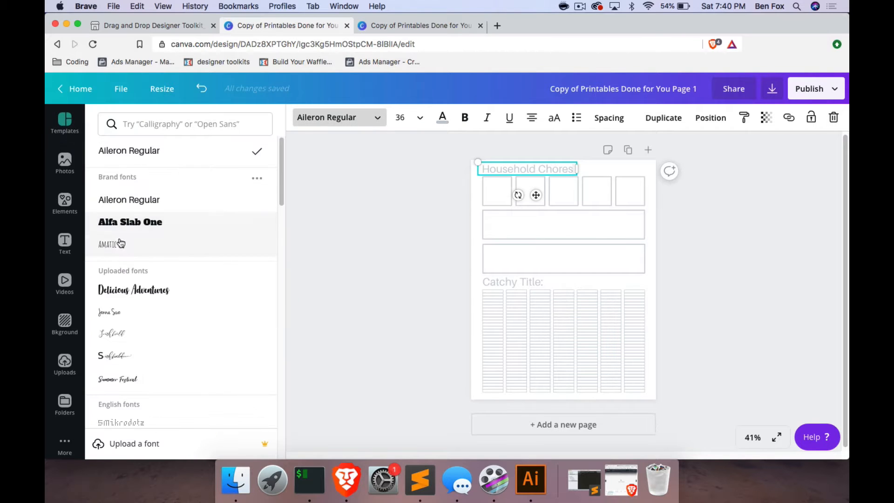
{"action": "left_click", "coordinate": [129, 296]}
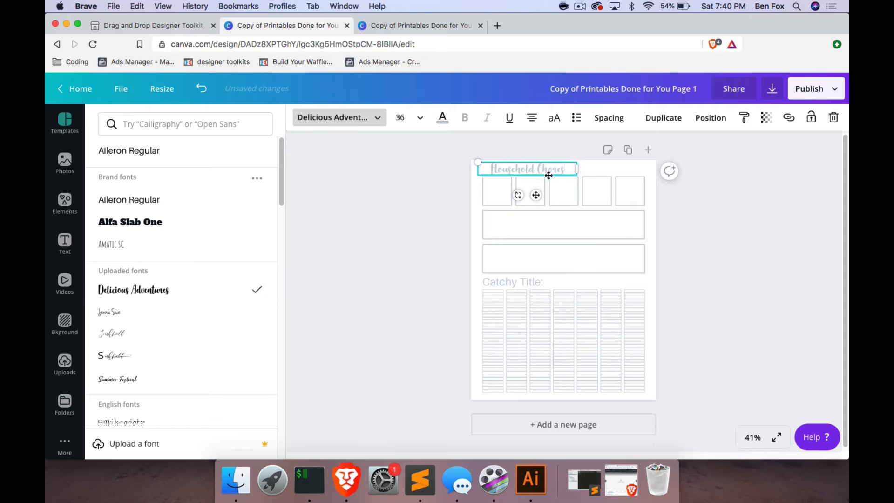
{"action": "left_click_drag", "start_coordinate": [574, 170], "coordinate": [564, 170]}
{"action": "left_click", "coordinate": [520, 146]}
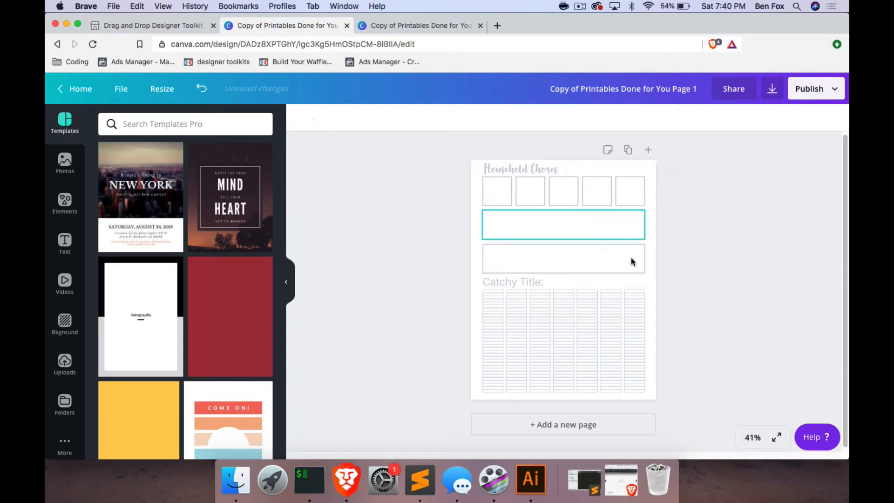
Replace the lower "Catchy Title:" heading with "Chores List" and widen its text box to fit on one line.
{"action": "left_click", "coordinate": [748, 439]}
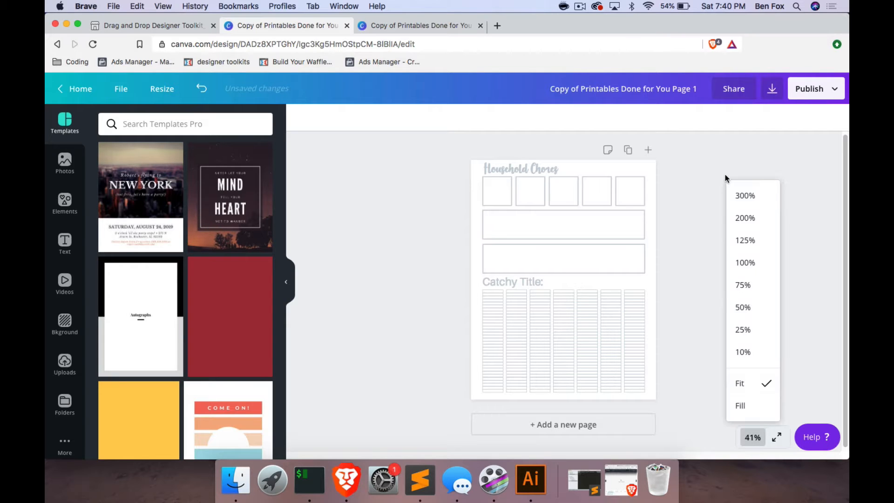
{"action": "left_click", "coordinate": [745, 307]}
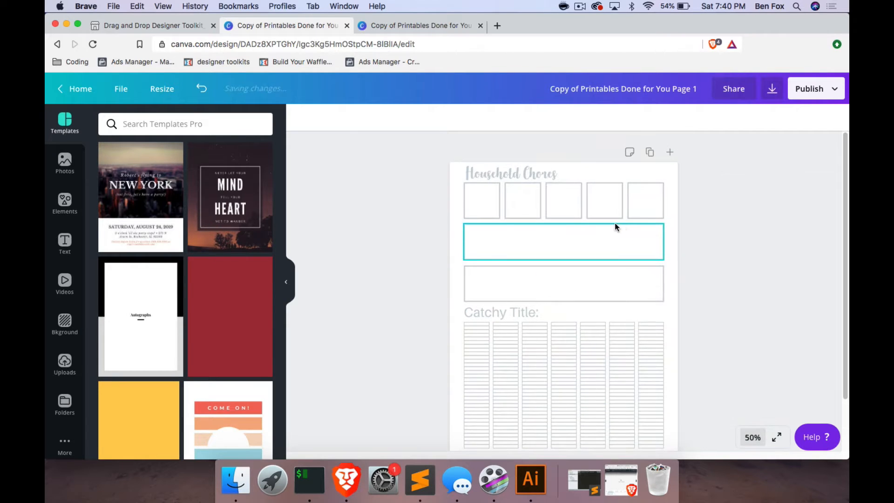
{"action": "left_click", "coordinate": [750, 437]}
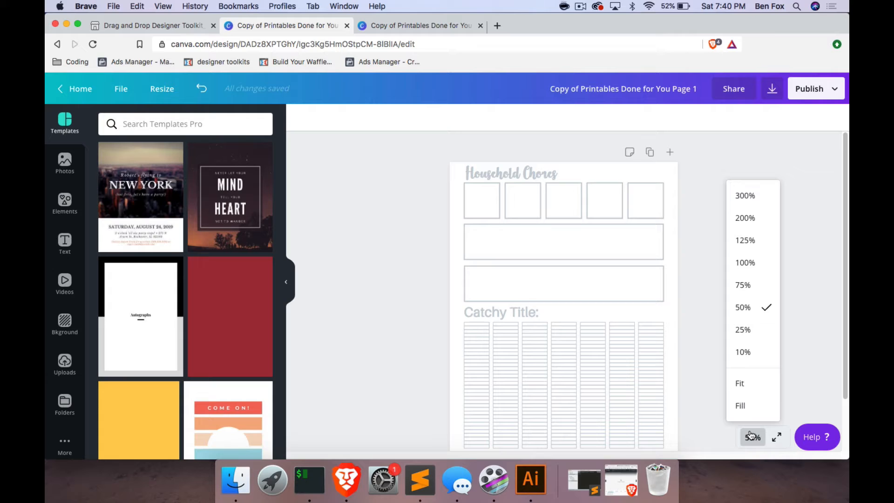
{"action": "left_click", "coordinate": [736, 282]}
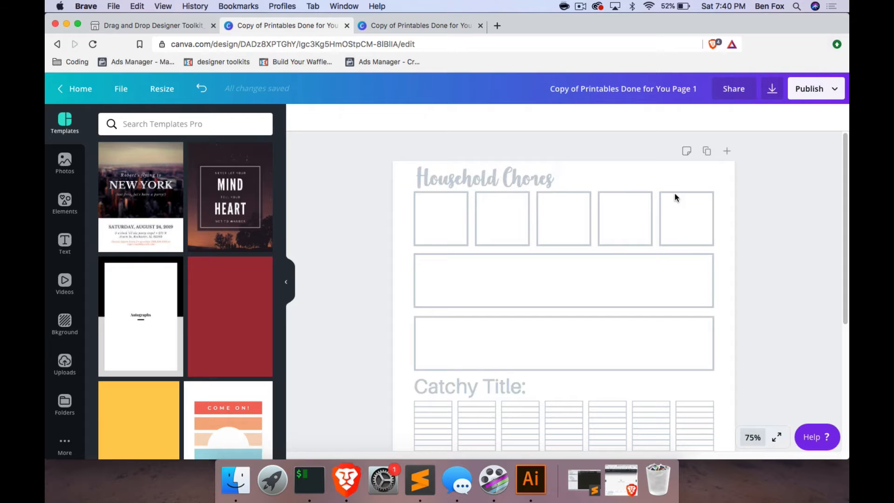
{"action": "scroll", "coordinate": [674, 196], "scroll_direction": "down", "scroll_amount": 3}
{"action": "left_click", "coordinate": [443, 325]}
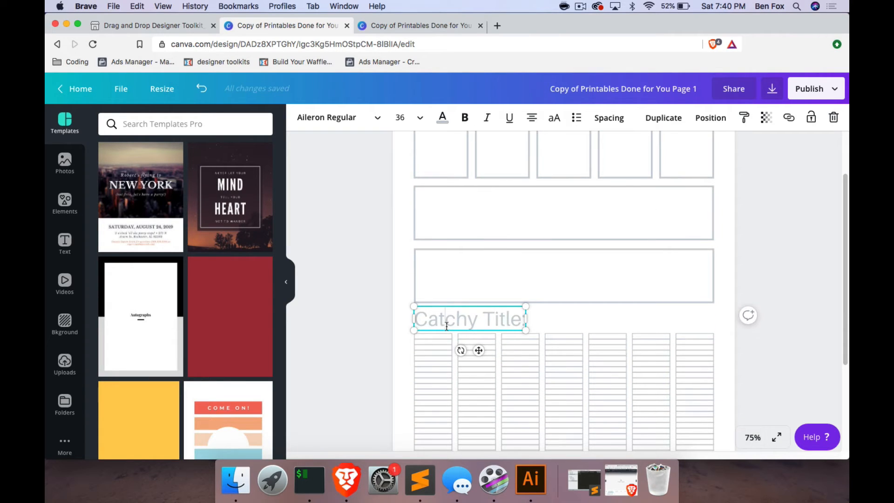
{"action": "triple_click", "coordinate": [446, 326]}
{"action": "type", "text": "Chores List"}
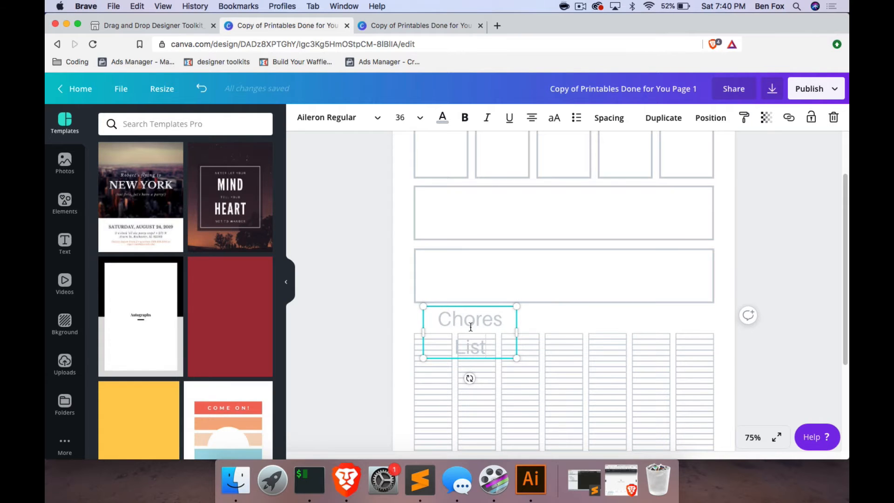
{"action": "left_click_drag", "start_coordinate": [518, 332], "coordinate": [531, 331]}
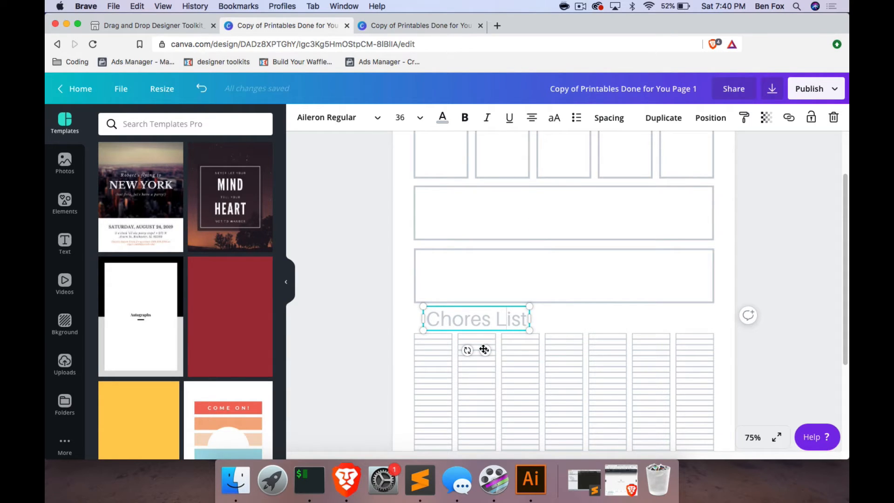
Move the Chores List title so it aligns with the left edge of the boxes, between the wide box and the lined columns.
{"action": "left_click_drag", "start_coordinate": [485, 350], "coordinate": [475, 349]}
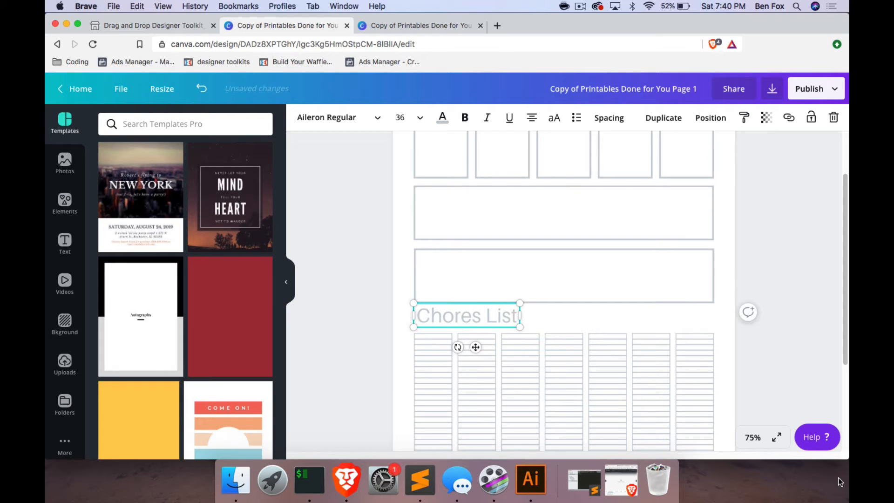
{"action": "left_click", "coordinate": [752, 438]}
{"action": "left_click", "coordinate": [746, 219]}
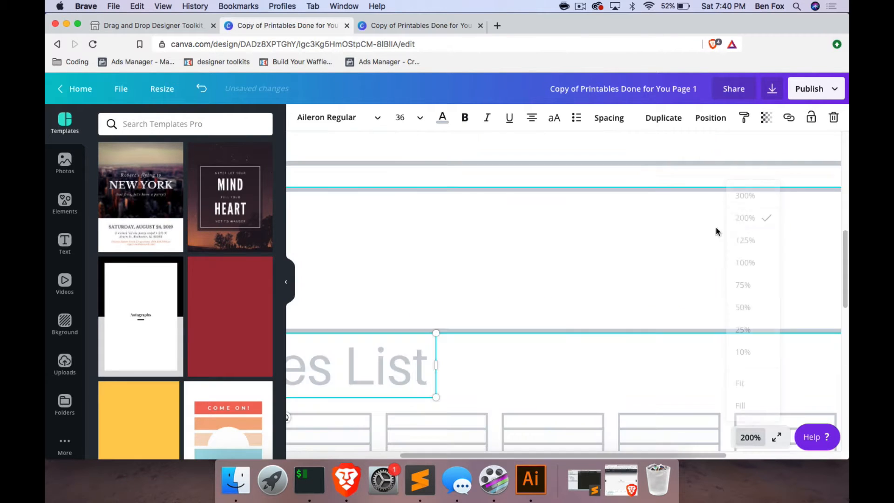
{"action": "scroll", "coordinate": [544, 272], "scroll_direction": "left", "scroll_amount": 4}
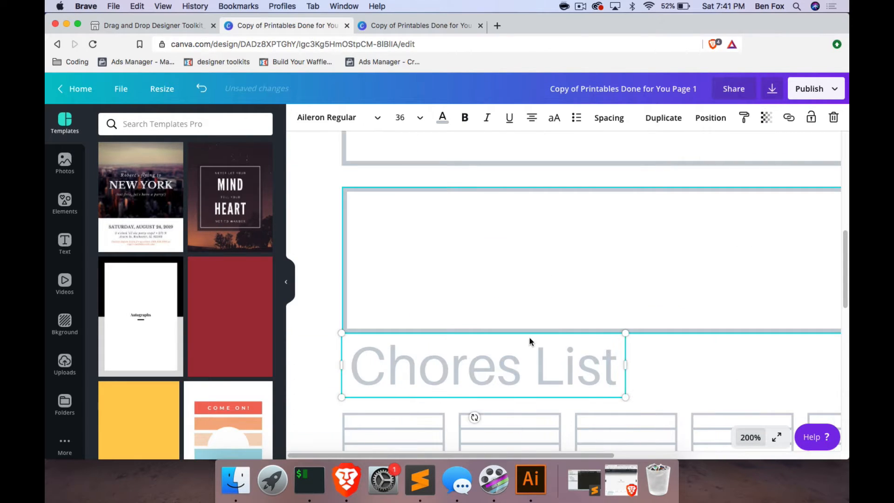
{"action": "mouse_move", "coordinate": [516, 383]}
{"action": "left_mouse_down"}
{"action": "mouse_move", "coordinate": [509, 369]}
{"action": "mouse_move", "coordinate": [505, 378]}
{"action": "mouse_move", "coordinate": [529, 365]}
{"action": "mouse_move", "coordinate": [523, 369]}
{"action": "left_mouse_up"}
{"action": "left_click", "coordinate": [666, 370]}
{"action": "left_click", "coordinate": [680, 381]}
Set the Chores List title's font size to 24.
{"action": "left_click", "coordinate": [509, 373]}
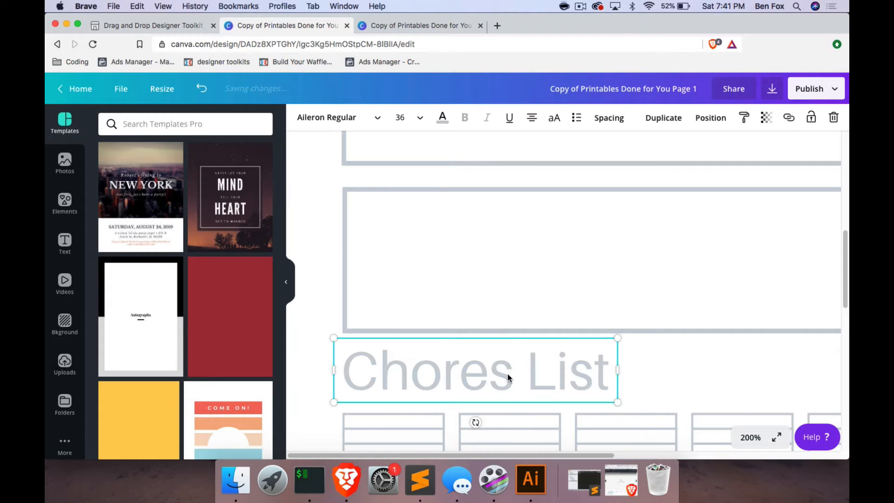
{"action": "left_click", "coordinate": [508, 373]}
{"action": "left_click", "coordinate": [420, 122]}
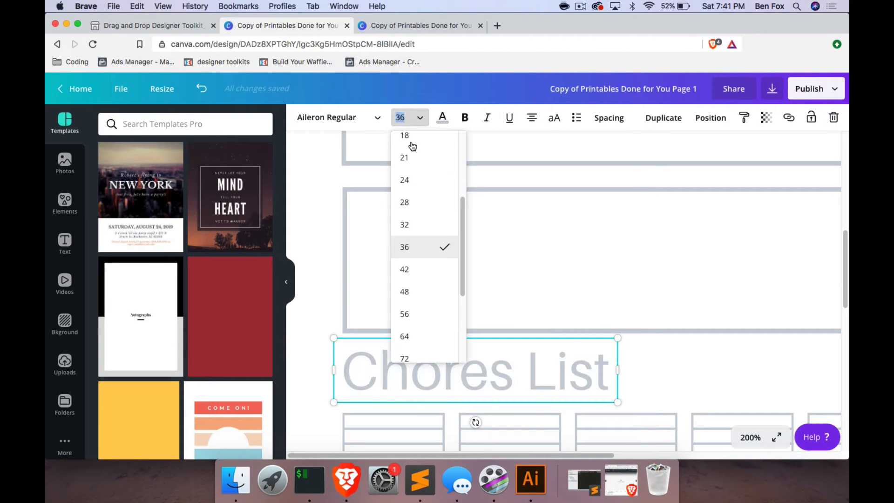
{"action": "left_click", "coordinate": [412, 187]}
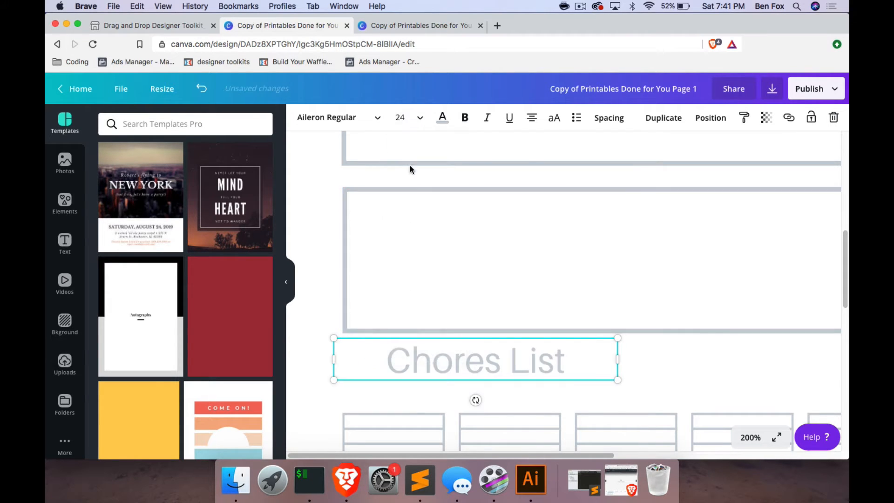
Set the Chores List title's font to Delicious Adventures, then narrow its text box and place it just above the first lined columns.
{"action": "left_click", "coordinate": [508, 359]}
{"action": "left_click", "coordinate": [326, 118]}
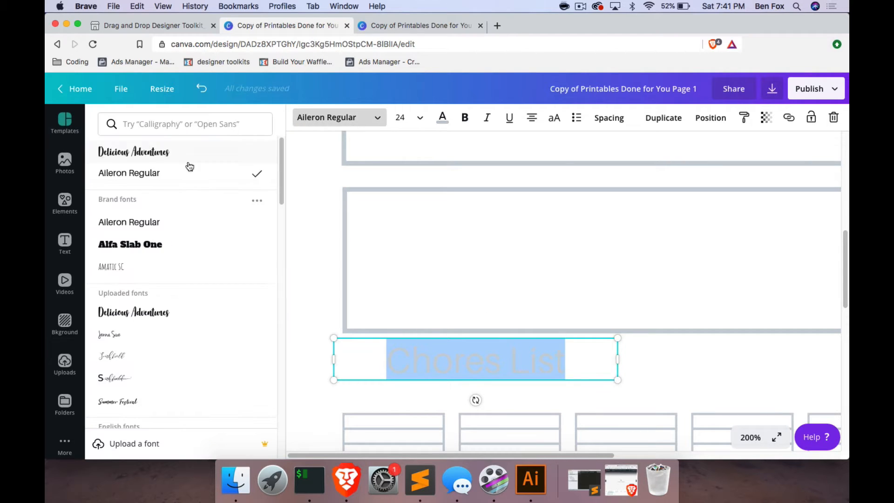
{"action": "left_click", "coordinate": [140, 151]}
{"action": "left_click_drag", "start_coordinate": [617, 359], "coordinate": [472, 388]}
{"action": "key", "text": "Escape"}
{"action": "left_click", "coordinate": [577, 381]}
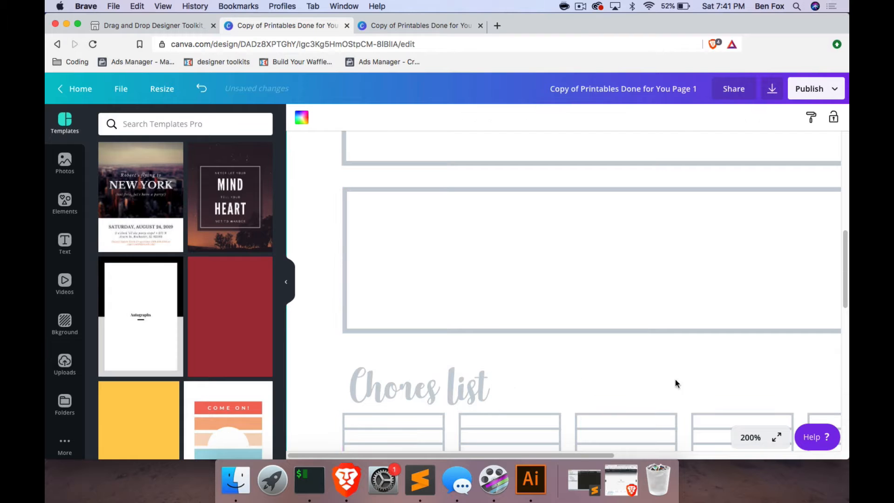
Upload the diamond pattern image ending in 03.jpg from the La_Boutique_Dei_Colori papers folder in Downloads.
{"action": "left_click", "coordinate": [750, 437]}
{"action": "left_click", "coordinate": [743, 305]}
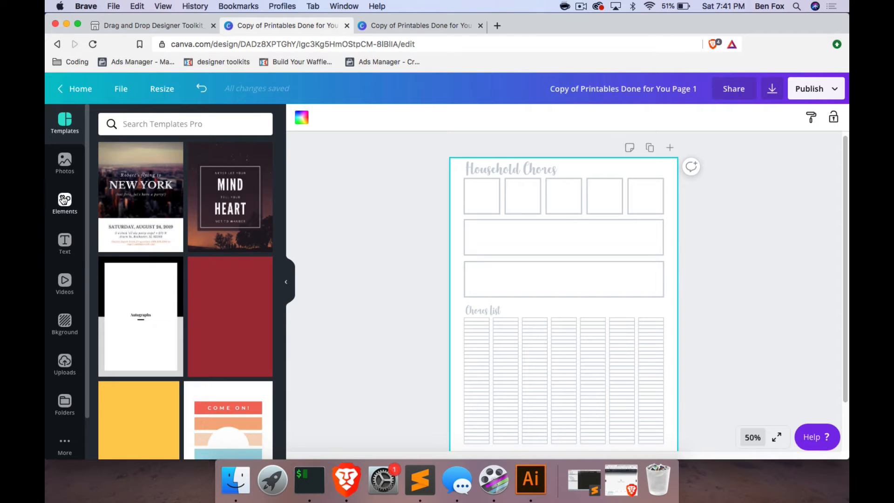
{"action": "left_click", "coordinate": [65, 361]}
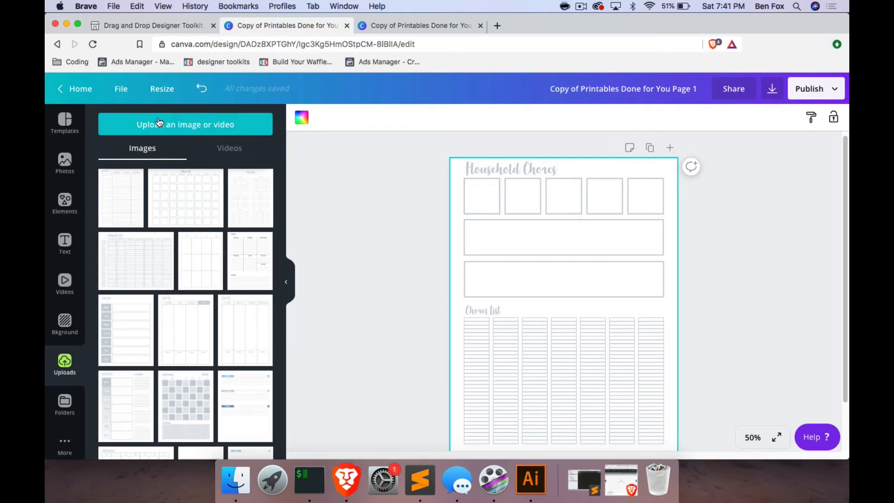
{"action": "left_click", "coordinate": [158, 124]}
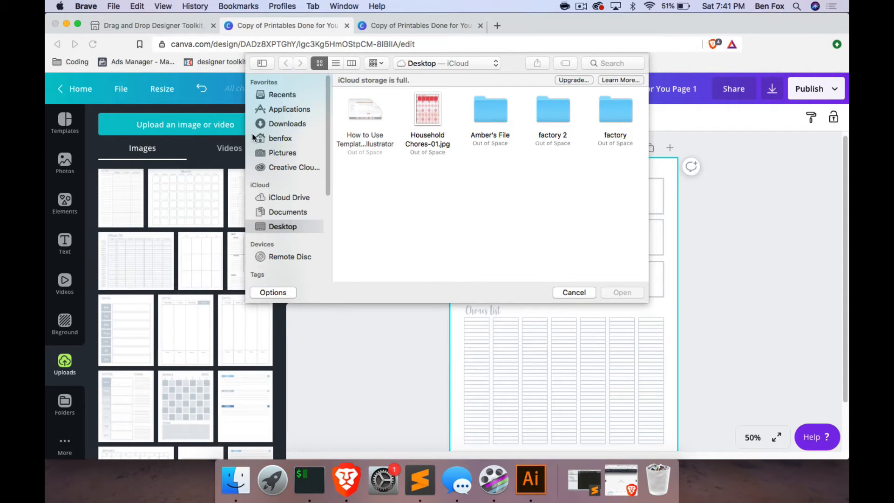
{"action": "left_click", "coordinate": [277, 124]}
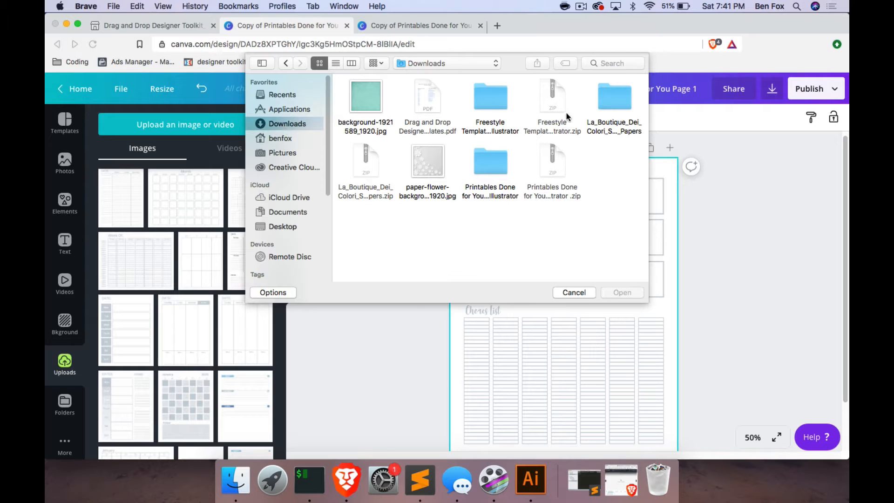
{"action": "left_click", "coordinate": [617, 93]}
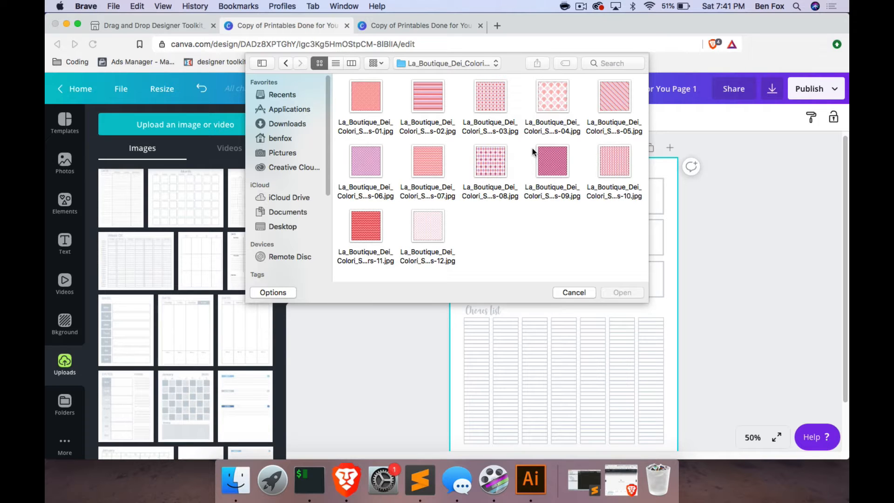
{"action": "left_click", "coordinate": [483, 104]}
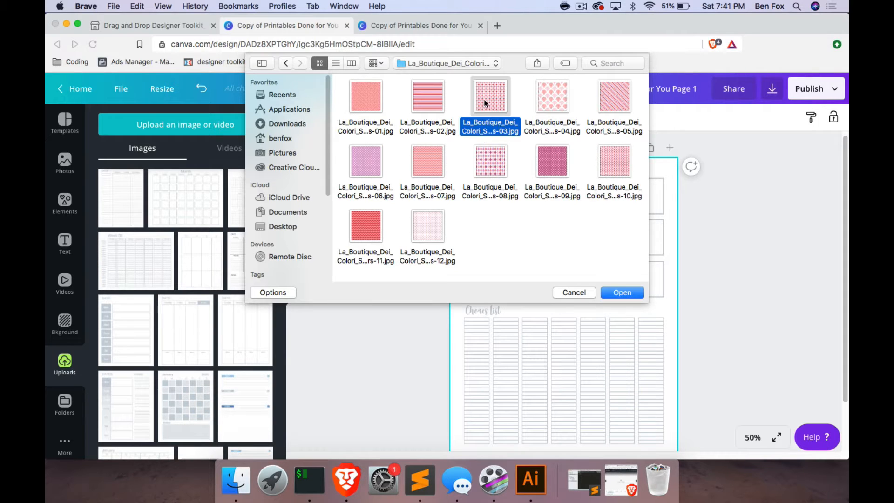
{"action": "left_click", "coordinate": [626, 292]}
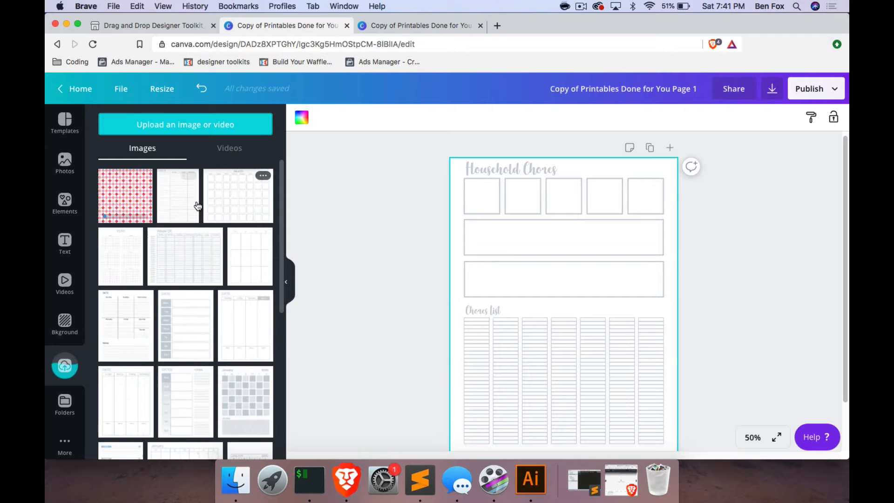
Add the uploaded diamond pattern to the page and enlarge it until it covers the whole page.
{"action": "left_click", "coordinate": [120, 186]}
{"action": "left_click_drag", "start_coordinate": [474, 214], "coordinate": [439, 180]}
{"action": "left_click_drag", "start_coordinate": [658, 181], "coordinate": [689, 168]}
{"action": "scroll", "coordinate": [666, 328], "scroll_direction": "down", "scroll_amount": 2}
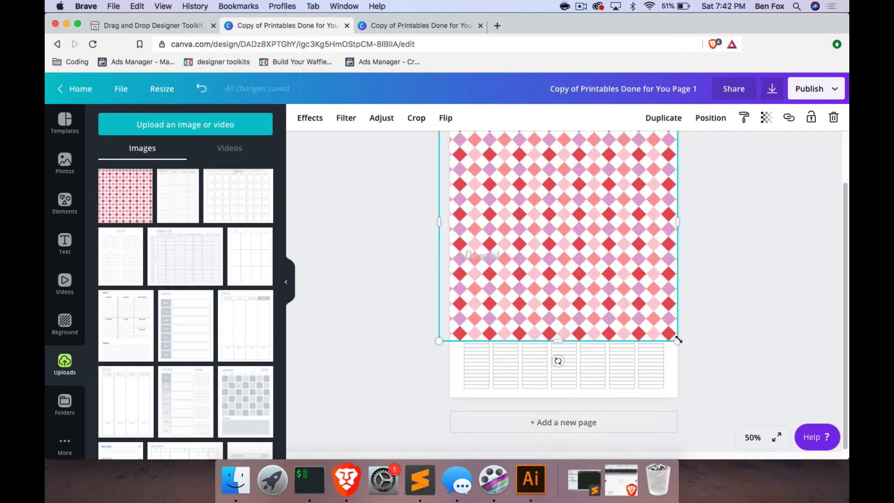
{"action": "left_click_drag", "start_coordinate": [678, 340], "coordinate": [724, 411]}
Set the pattern image's transparency to 26 and send it to the back, behind the titles and boxes.
{"action": "left_click", "coordinate": [768, 118]}
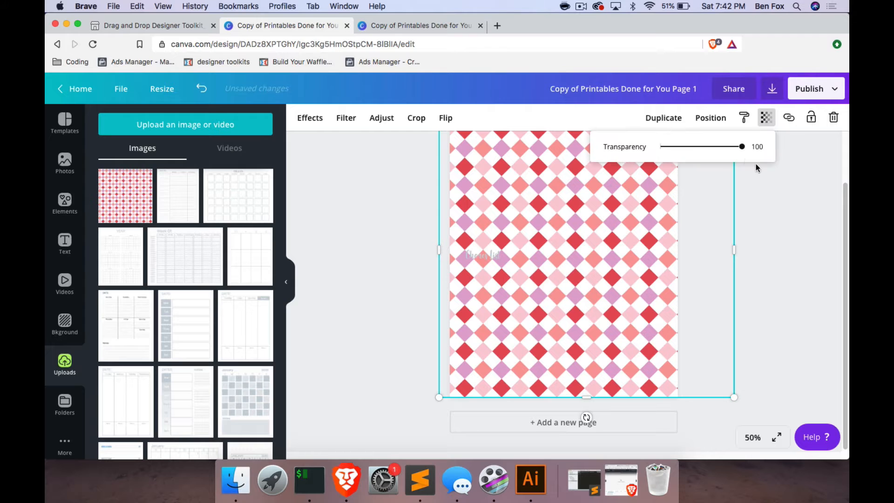
{"action": "left_click_drag", "start_coordinate": [743, 150], "coordinate": [683, 149]}
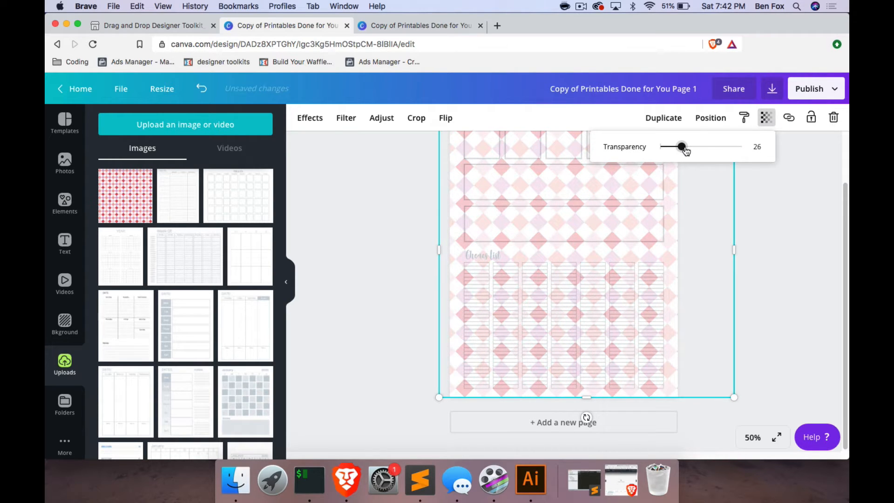
{"action": "left_click", "coordinate": [709, 118]}
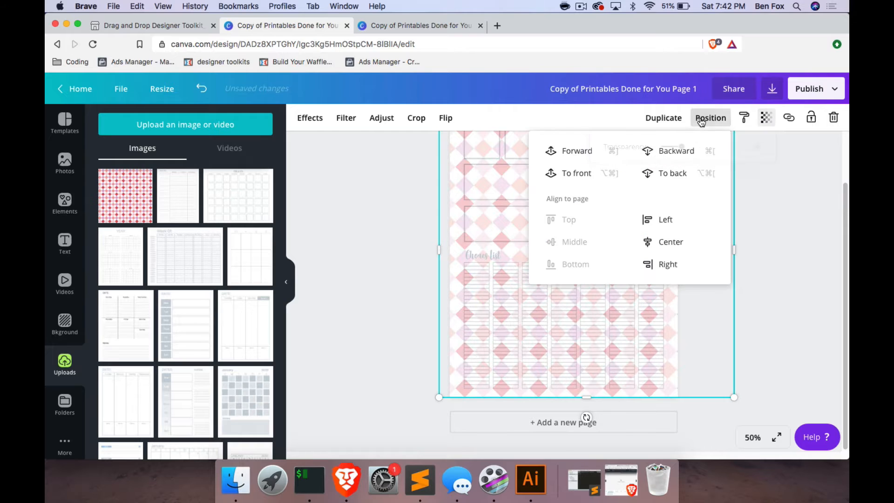
{"action": "left_click", "coordinate": [676, 180]}
{"action": "left_click", "coordinate": [798, 216]}
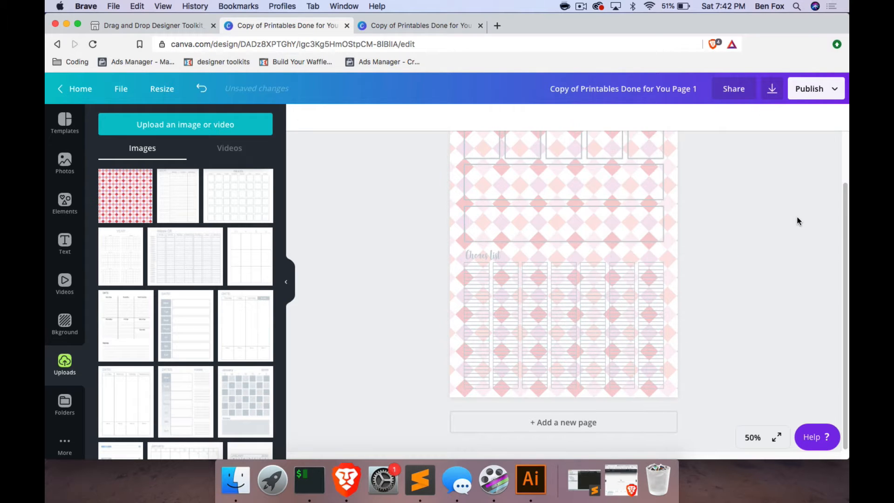
{"action": "scroll", "coordinate": [783, 216], "scroll_direction": "up", "scroll_amount": 2}
{"action": "scroll", "coordinate": [729, 225], "scroll_direction": "down", "scroll_amount": 2}
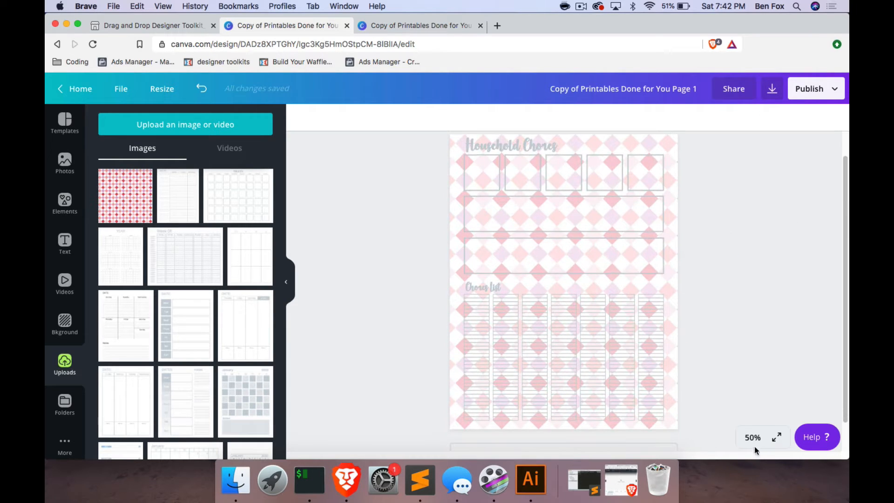
{"action": "left_click", "coordinate": [753, 437]}
{"action": "left_click", "coordinate": [747, 196]}
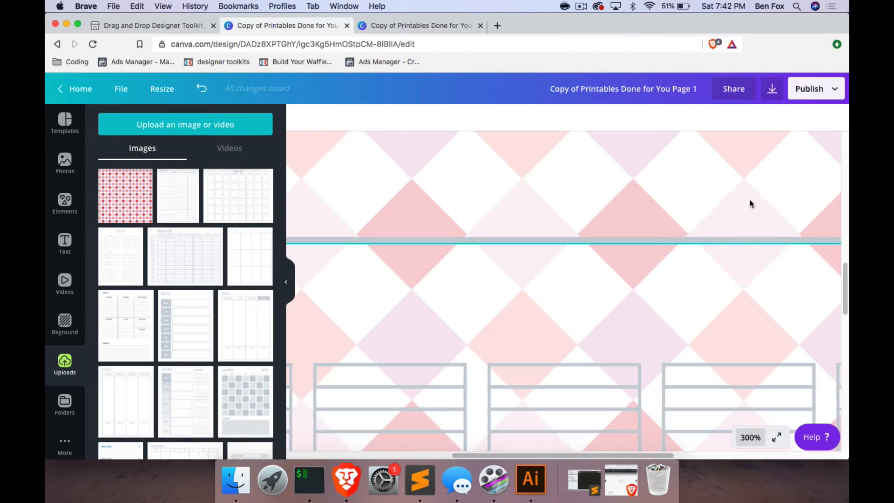
{"action": "right_click", "coordinate": [775, 405]}
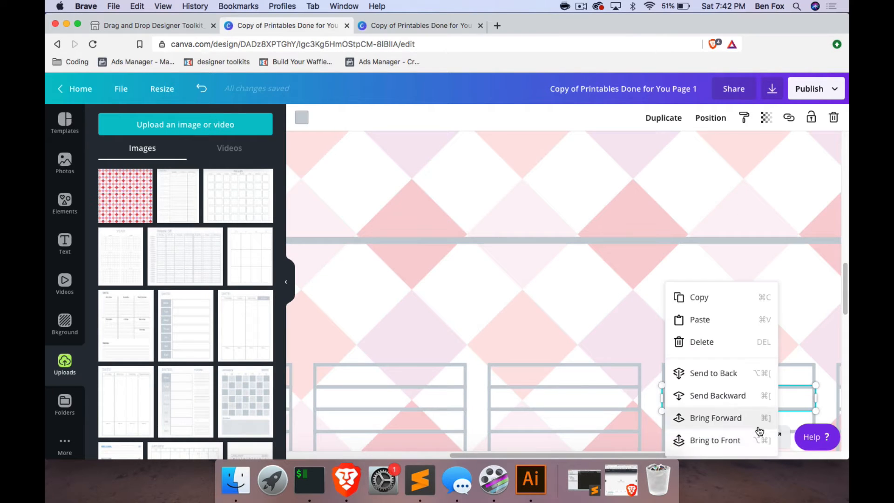
{"action": "left_click", "coordinate": [813, 340]}
Change the Household Chores title's text color to the last dark navy of the Blue Eyed Chica palette.
{"action": "left_click", "coordinate": [751, 437]}
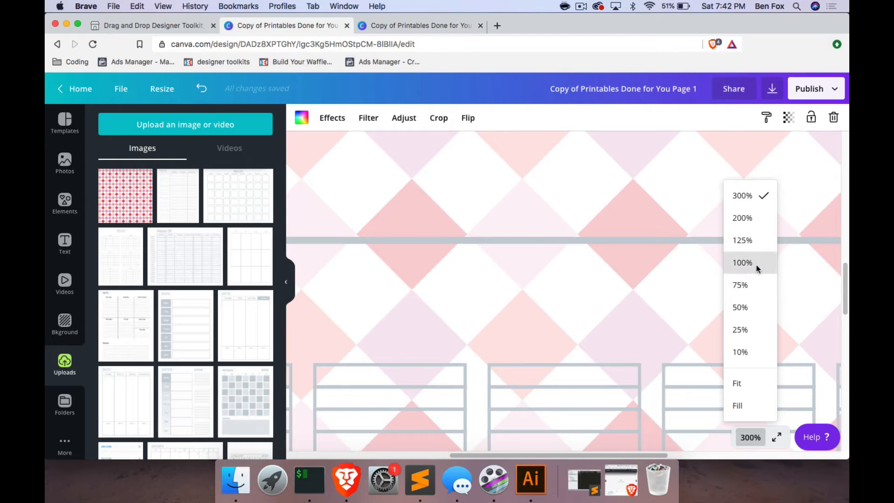
{"action": "left_click", "coordinate": [756, 263]}
{"action": "scroll", "coordinate": [650, 239], "scroll_direction": "up", "scroll_amount": 4}
{"action": "left_click", "coordinate": [446, 177]}
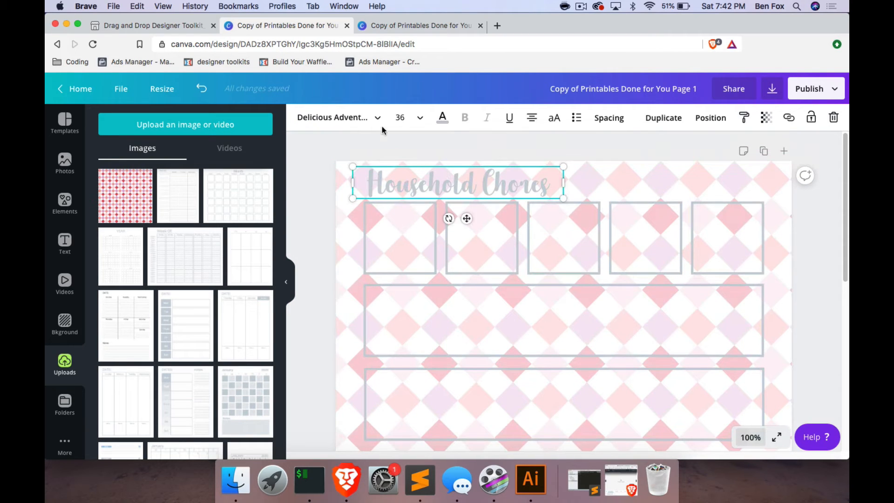
{"action": "left_click", "coordinate": [442, 117]}
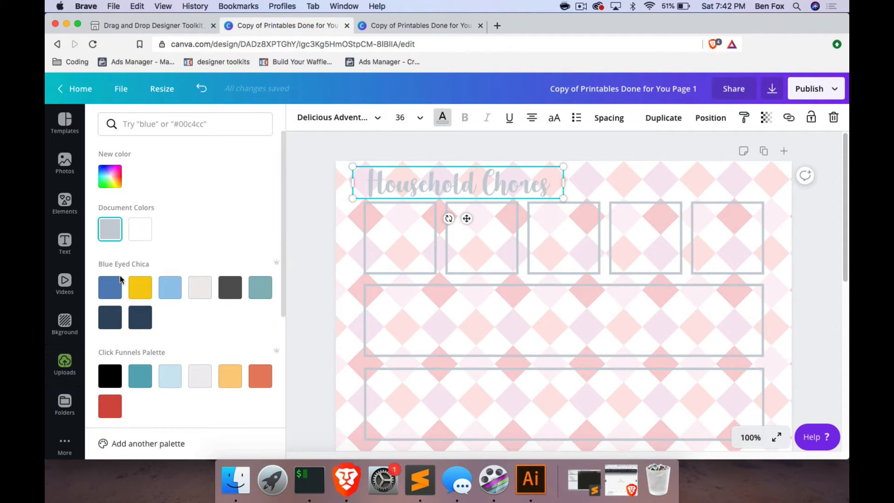
{"action": "left_click", "coordinate": [144, 316]}
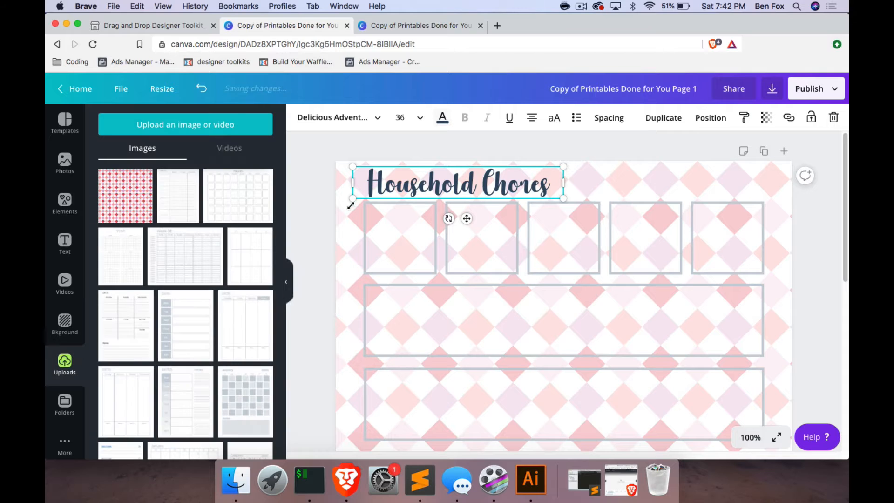
Recolor the first small box's outline to the document's dark navy and apply the change to all matching gray elements.
{"action": "left_click", "coordinate": [363, 212]}
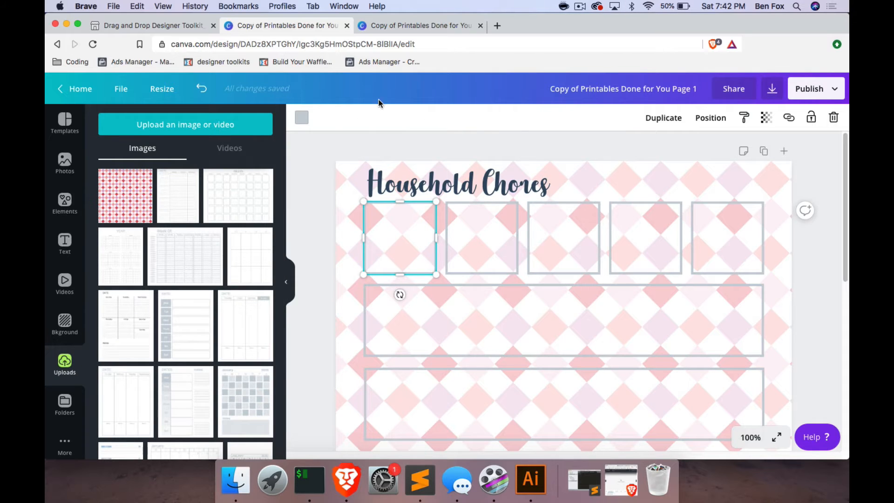
{"action": "left_click", "coordinate": [302, 117]}
{"action": "left_click", "coordinate": [110, 228]}
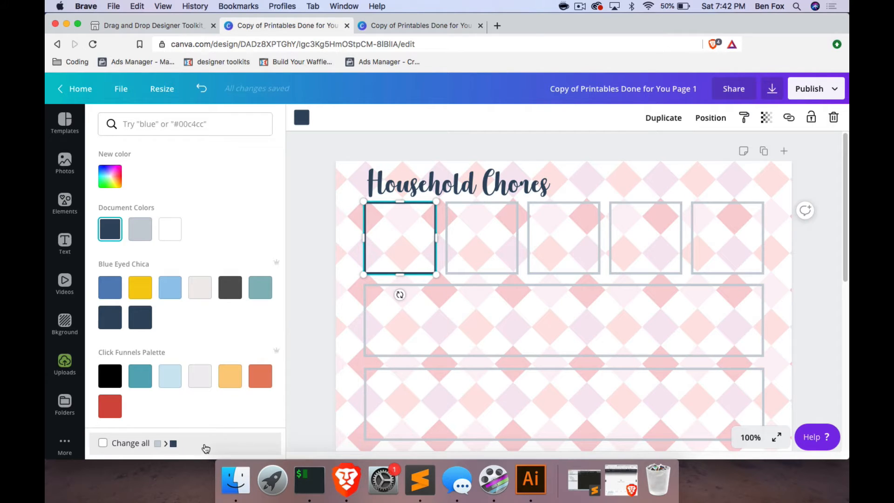
{"action": "left_click", "coordinate": [102, 443]}
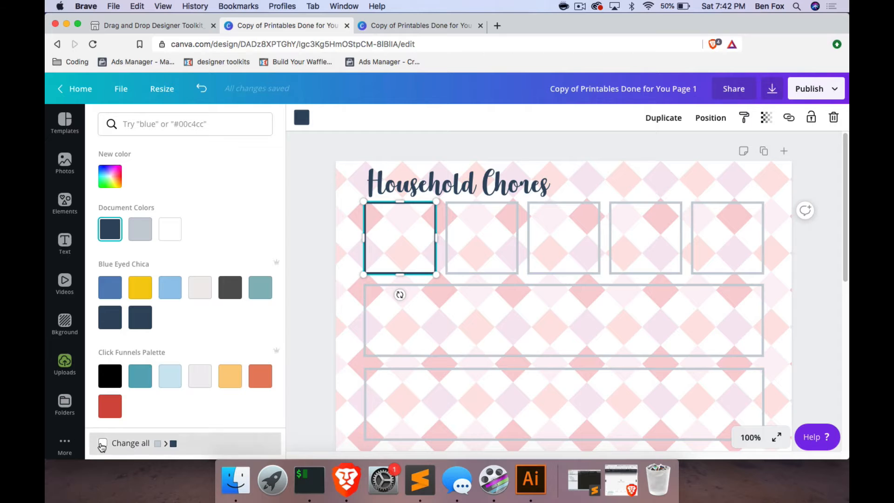
{"action": "left_click", "coordinate": [319, 262]}
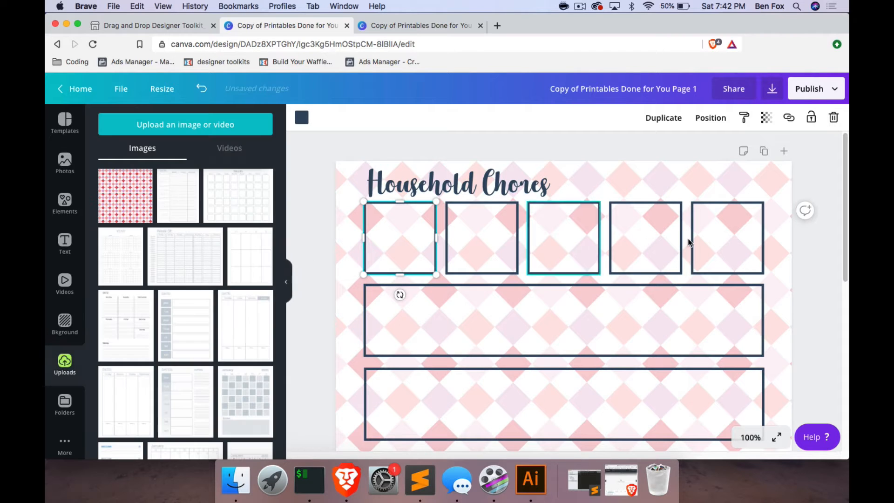
Change the Chores List title's text color to the document's dark navy.
{"action": "left_click", "coordinate": [750, 437]}
{"action": "left_click", "coordinate": [742, 308]}
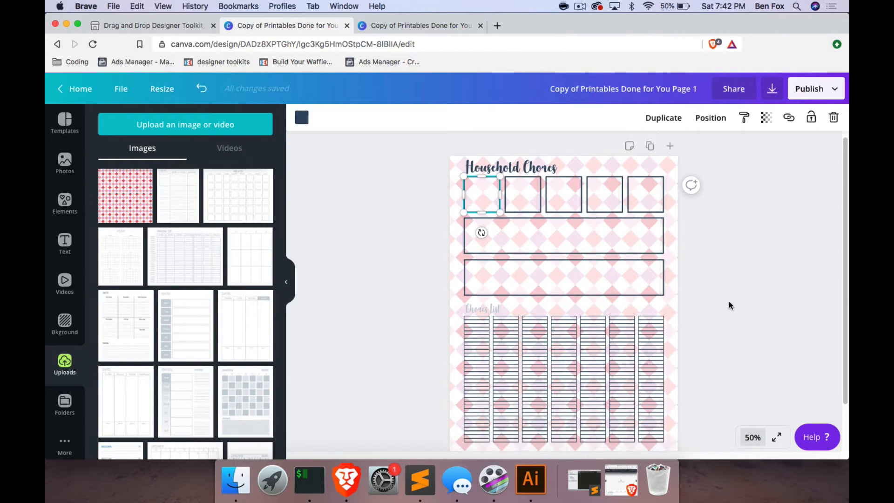
{"action": "left_click", "coordinate": [479, 295]}
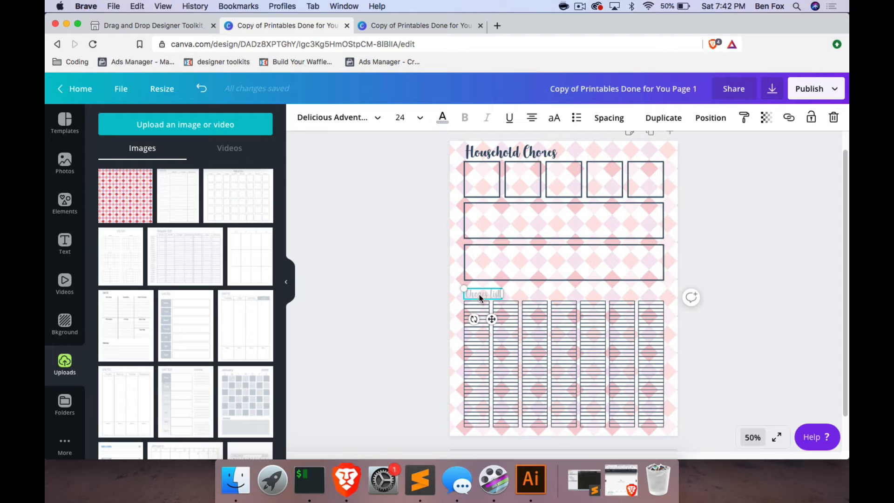
{"action": "left_click", "coordinate": [442, 117]}
{"action": "left_click", "coordinate": [110, 228]}
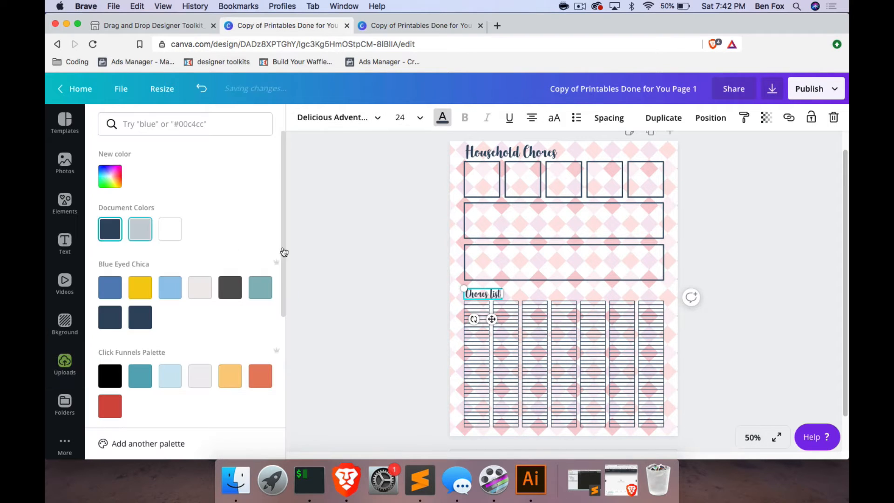
{"action": "right_click", "coordinate": [753, 276]}
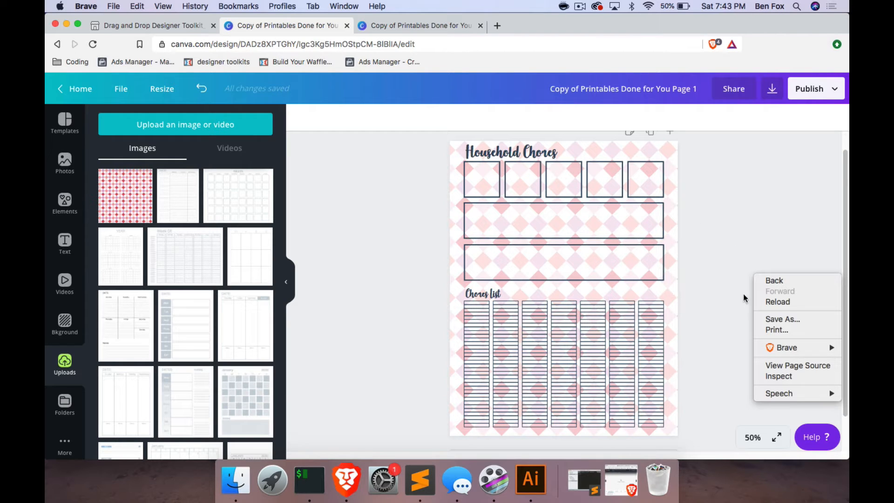
{"action": "left_click", "coordinate": [610, 152]}
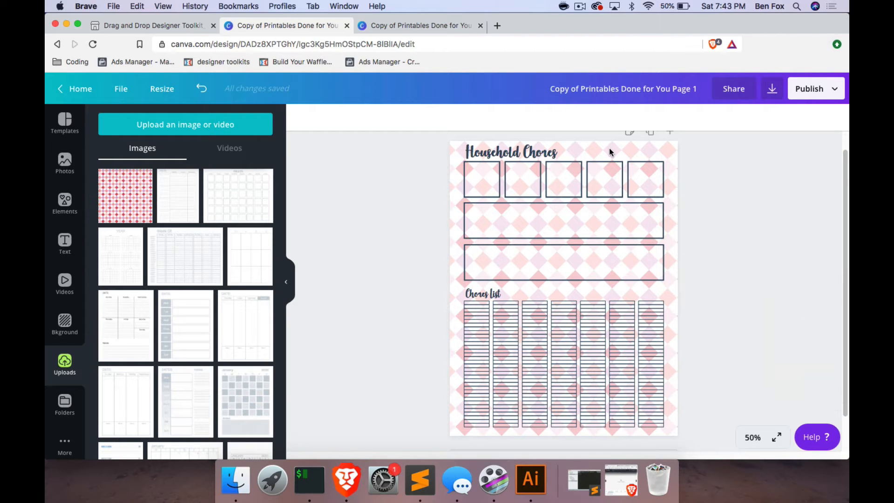
{"action": "double_click", "coordinate": [606, 151]}
{"action": "key", "text": "super+z"}
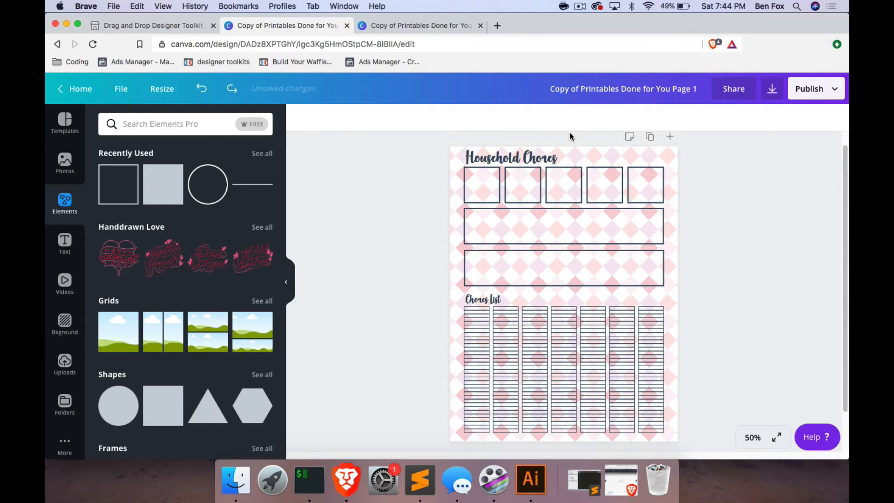
Add a filled square stretched exactly over the upper wide box, and place a duplicate of it over the lower wide box.
{"action": "left_click", "coordinate": [464, 178]}
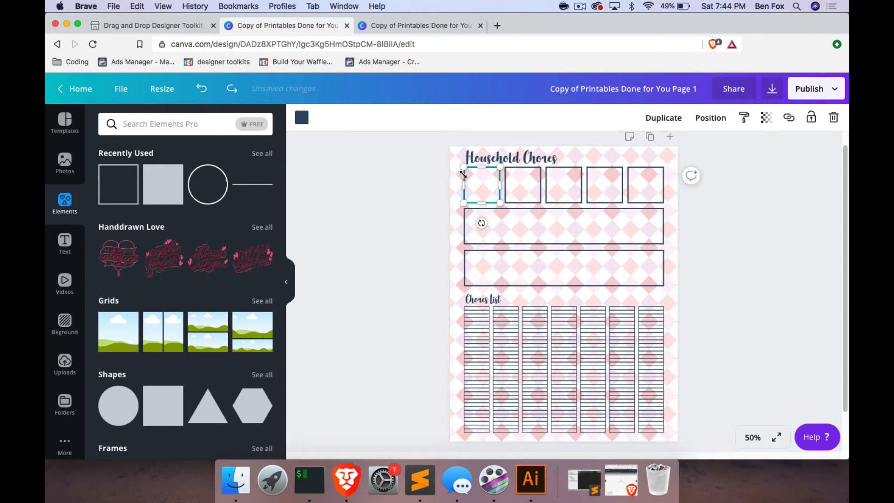
{"action": "left_click", "coordinate": [490, 225]}
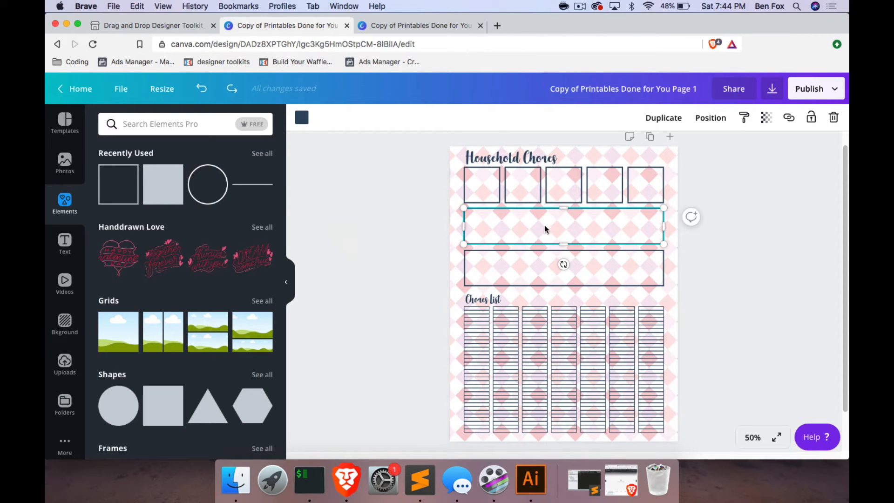
{"action": "left_click", "coordinate": [164, 184]}
{"action": "left_click_drag", "start_coordinate": [563, 385], "coordinate": [562, 240]}
{"action": "left_click_drag", "start_coordinate": [562, 202], "coordinate": [560, 207]}
{"action": "left_click_drag", "start_coordinate": [472, 226], "coordinate": [464, 226]}
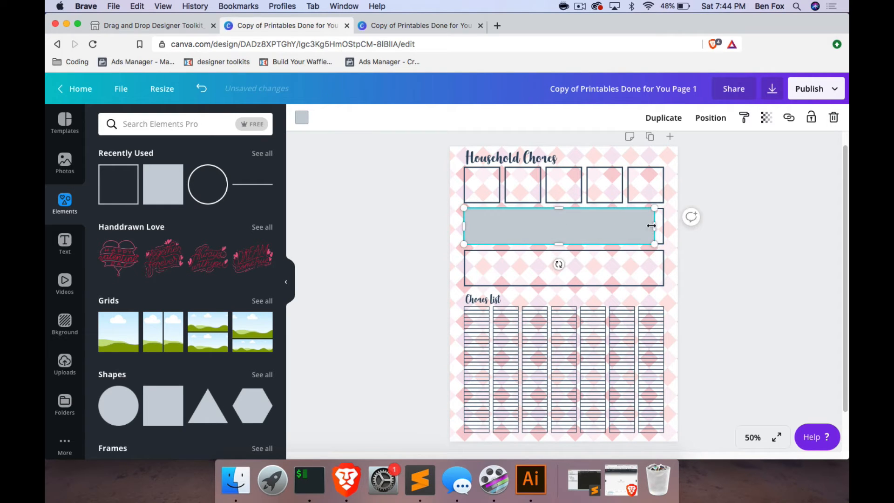
{"action": "left_click_drag", "start_coordinate": [656, 226], "coordinate": [664, 225]}
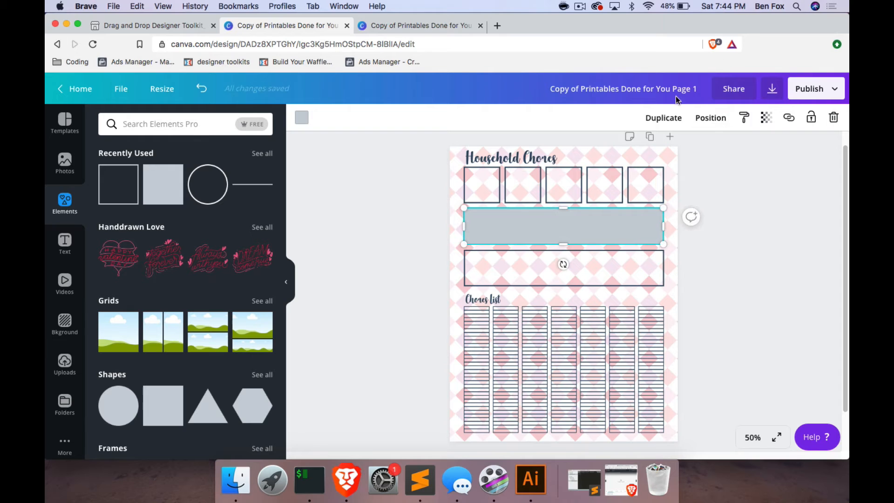
{"action": "left_click", "coordinate": [663, 117]}
{"action": "left_click_drag", "start_coordinate": [551, 240], "coordinate": [546, 278]}
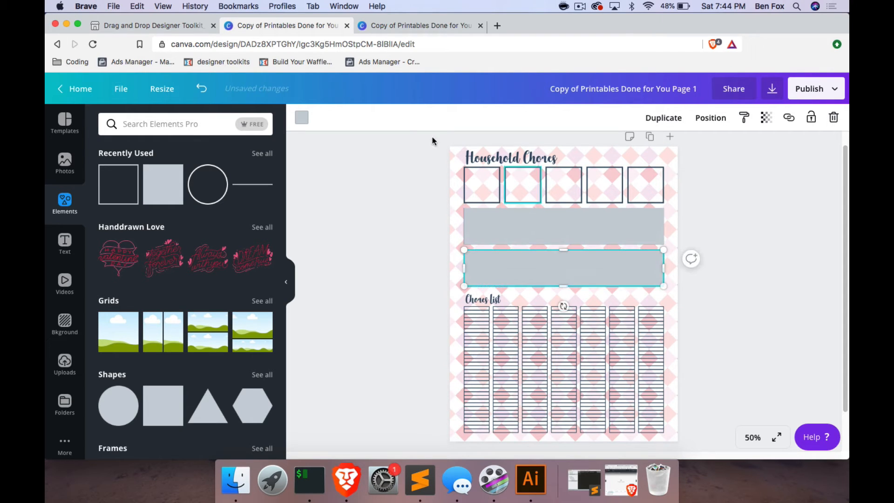
Recolor the lower filled rectangle with the custom light mauve #d8c7d4.
{"action": "left_click", "coordinate": [301, 117]}
{"action": "left_click", "coordinate": [109, 177]}
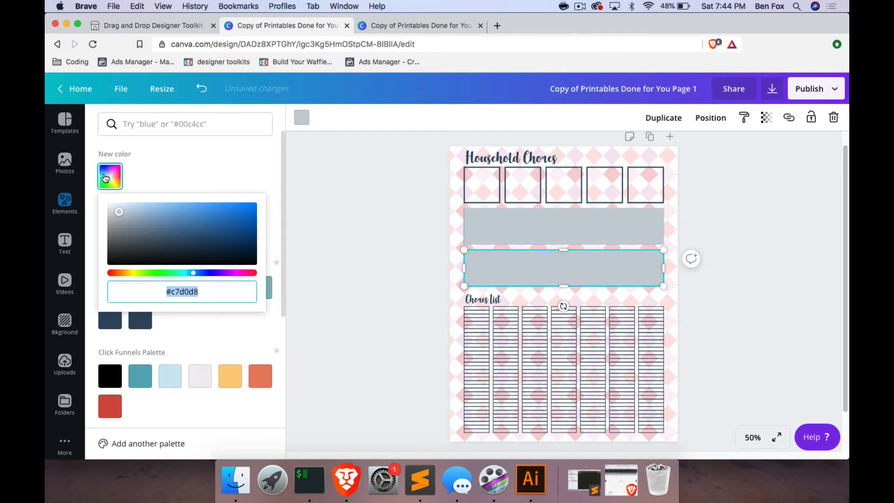
{"action": "left_click", "coordinate": [222, 273]}
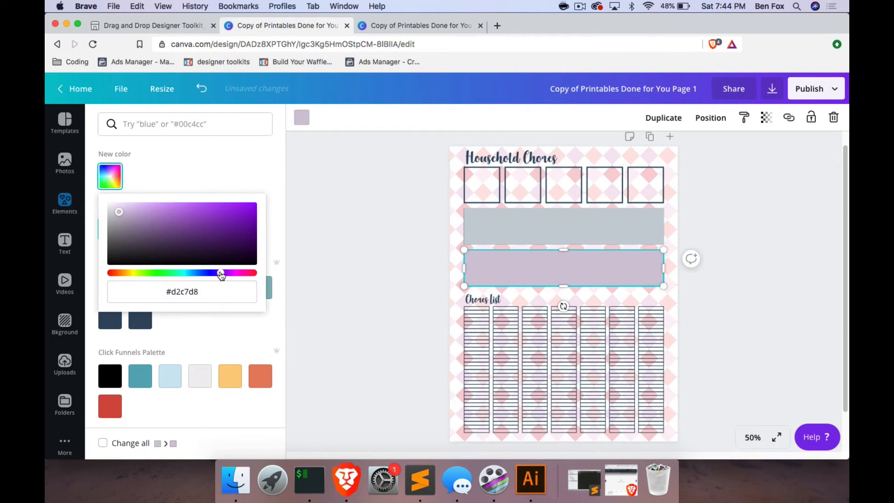
{"action": "left_click", "coordinate": [237, 273]}
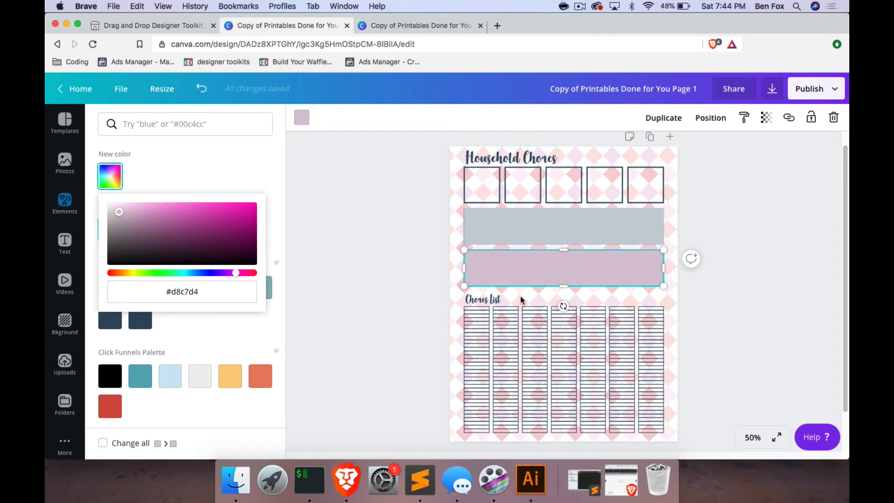
Recolor the upper filled rectangle with the document's light mauve so it matches the lower one.
{"action": "left_click", "coordinate": [515, 235]}
{"action": "left_click", "coordinate": [301, 118]}
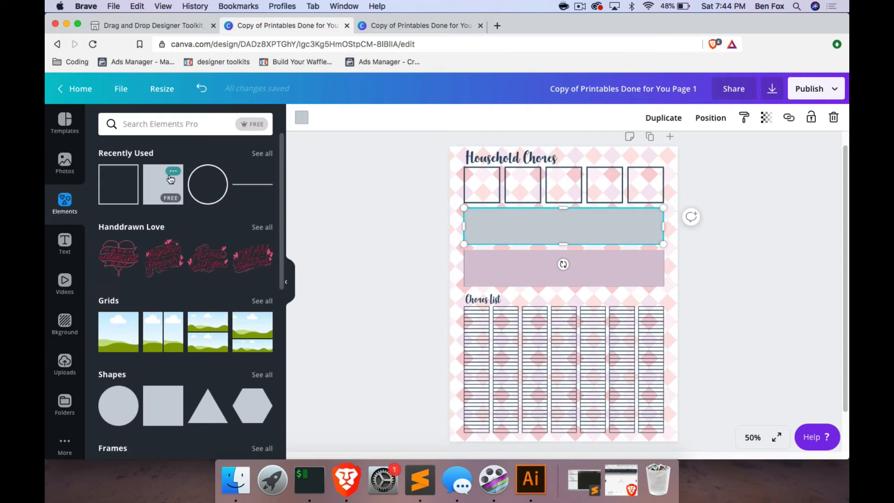
{"action": "left_click", "coordinate": [302, 118]}
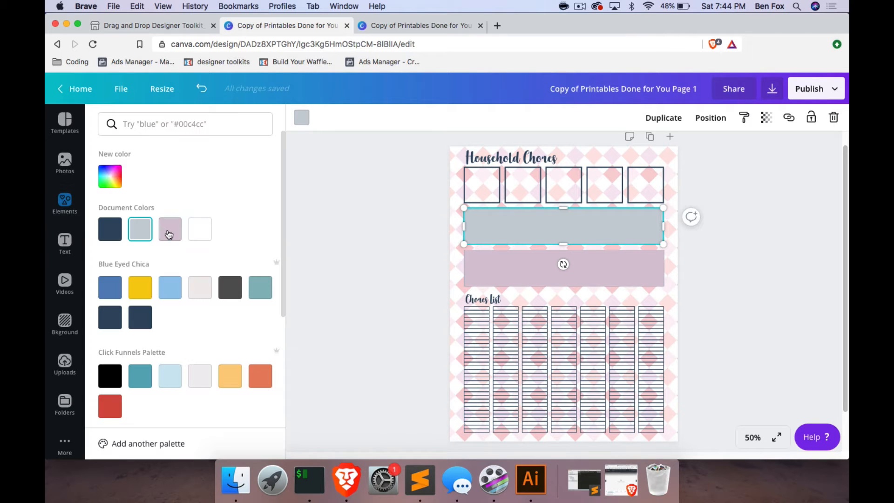
{"action": "left_click", "coordinate": [169, 235]}
{"action": "left_click", "coordinate": [816, 250]}
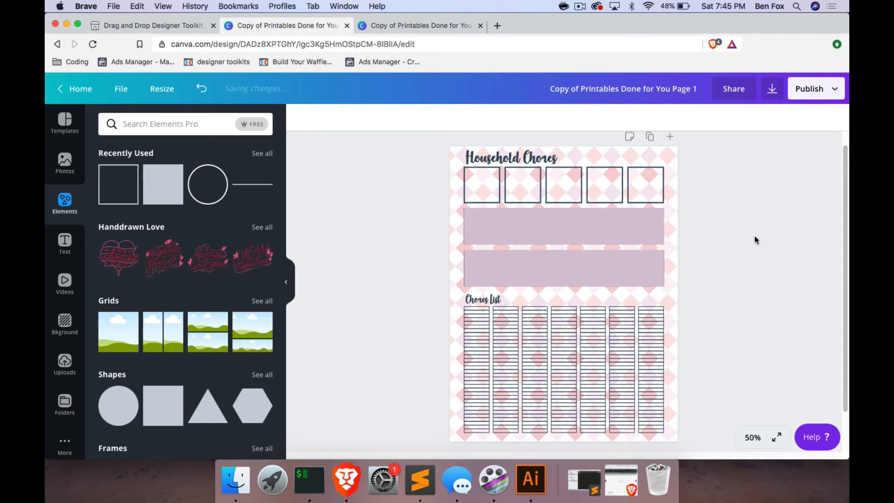
Examine at 100% how the edges of the two mauve rectangles line up with the wide boxes, and return to a 25% view.
{"action": "left_click", "coordinate": [496, 273]}
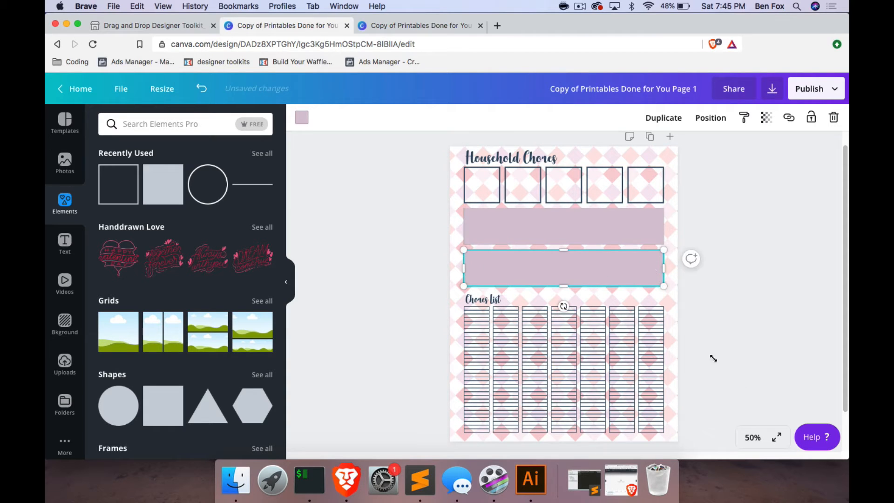
{"action": "left_click", "coordinate": [751, 437]}
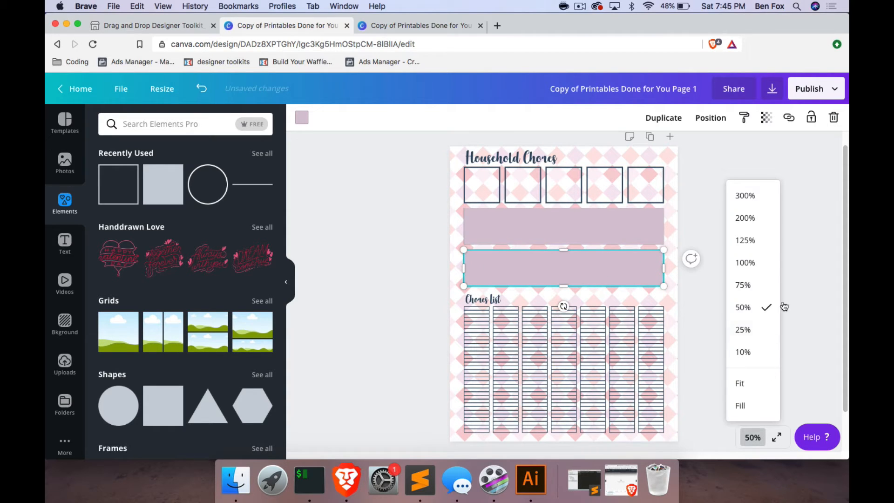
{"action": "left_click", "coordinate": [748, 264]}
{"action": "scroll", "coordinate": [423, 219], "scroll_direction": "up", "scroll_amount": 3}
{"action": "left_click", "coordinate": [375, 240]}
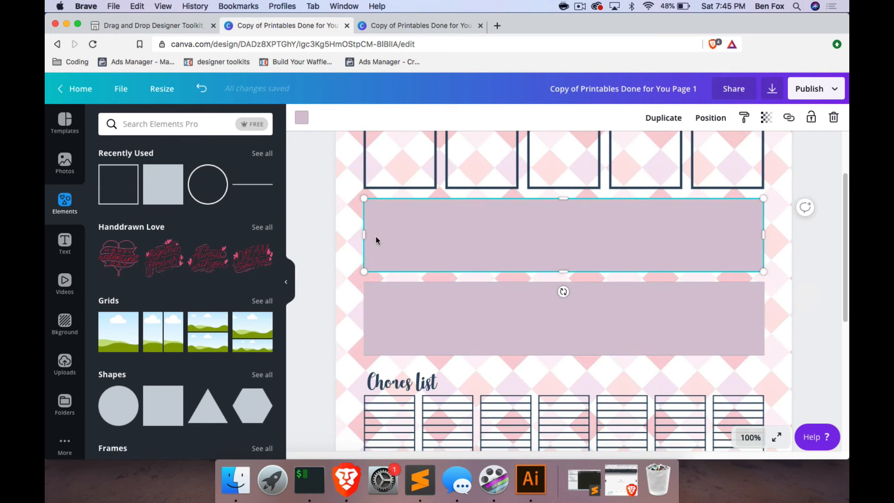
{"action": "left_click_drag", "start_coordinate": [364, 235], "coordinate": [364, 235]}
{"action": "left_click", "coordinate": [788, 226]}
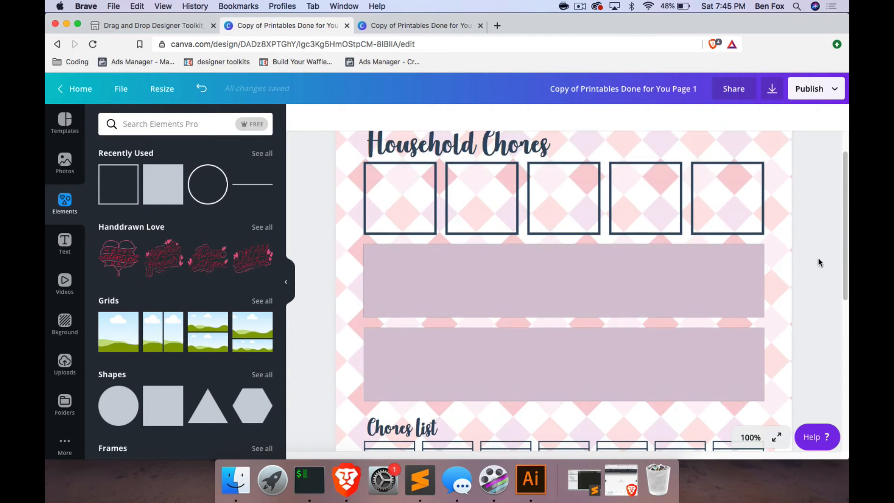
{"action": "scroll", "coordinate": [817, 260], "scroll_direction": "up", "scroll_amount": 3}
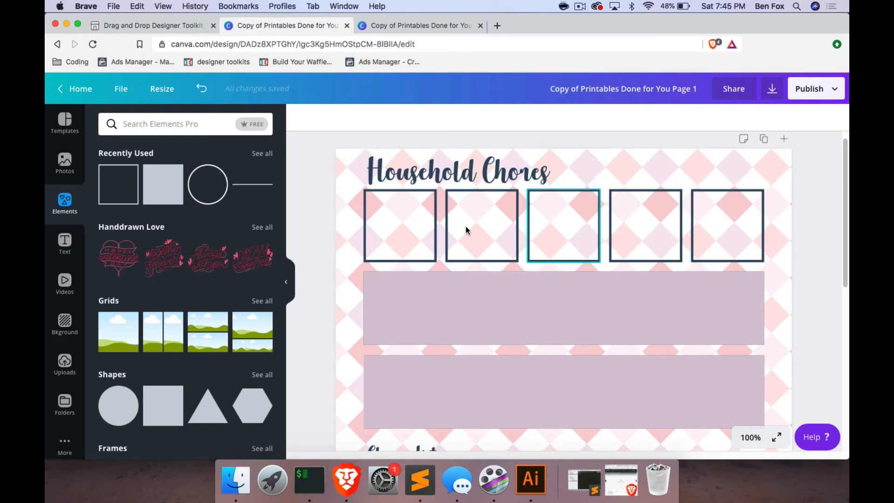
{"action": "left_click", "coordinate": [747, 438]}
{"action": "left_click", "coordinate": [743, 330]}
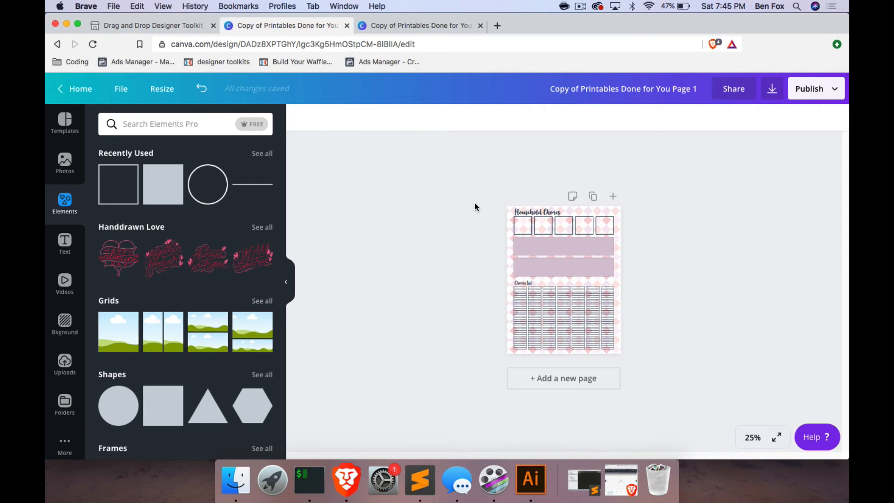
Switch to Finder and open the Drag and Drop Designer Toolkit Printables Edition Canva Templates PDF from Downloads in Preview.
{"action": "key", "text": "ctrl+shift+Tab"}
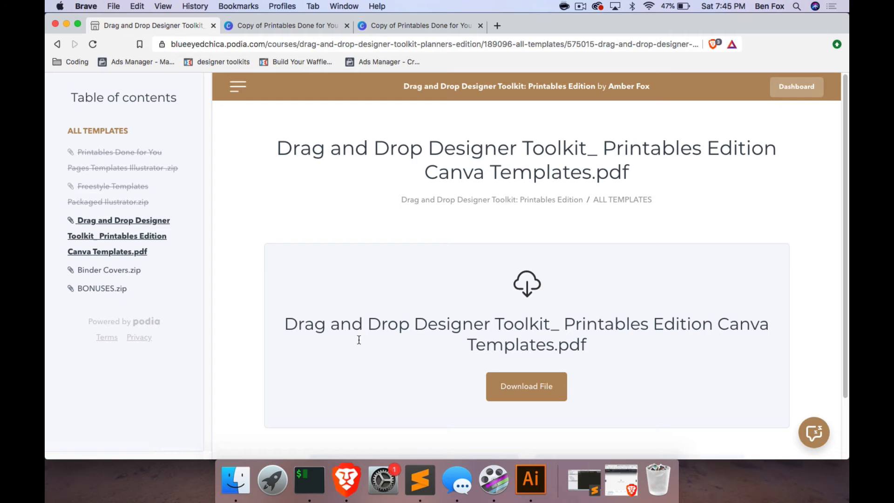
{"action": "left_click", "coordinate": [235, 479]}
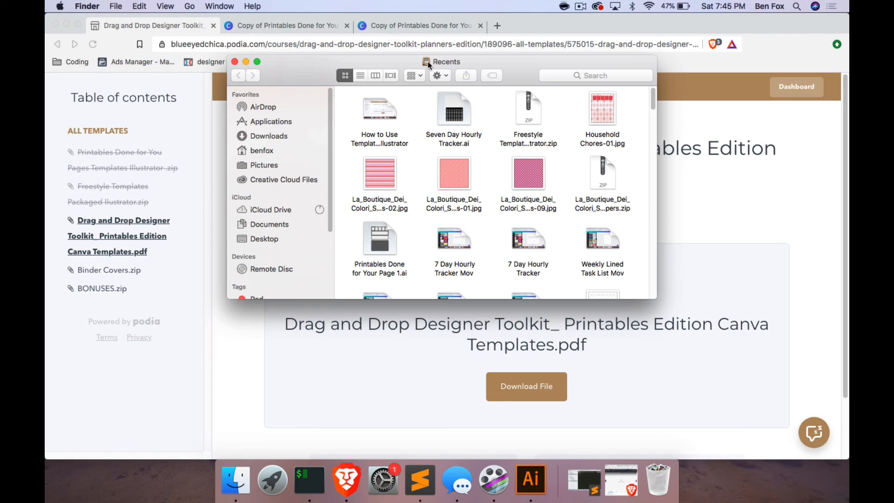
{"action": "left_click", "coordinate": [278, 136]}
{"action": "double_click", "coordinate": [410, 106]}
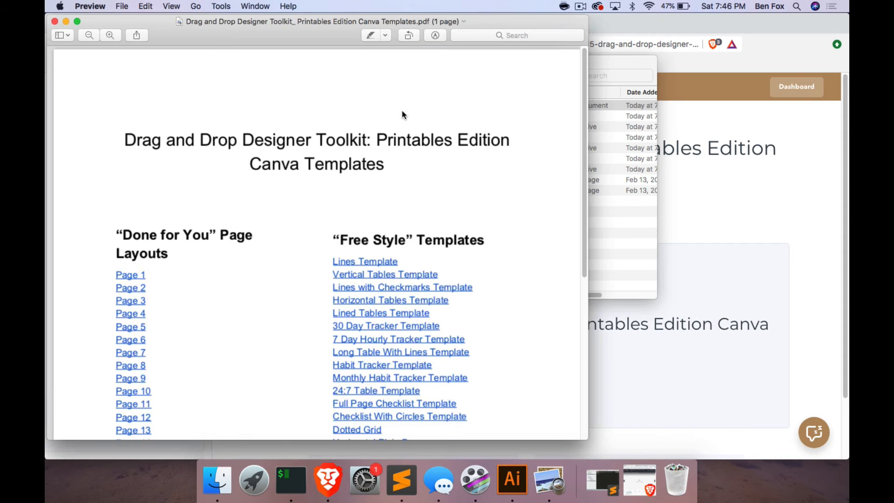
{"action": "scroll", "coordinate": [352, 262], "scroll_direction": "down", "scroll_amount": 5}
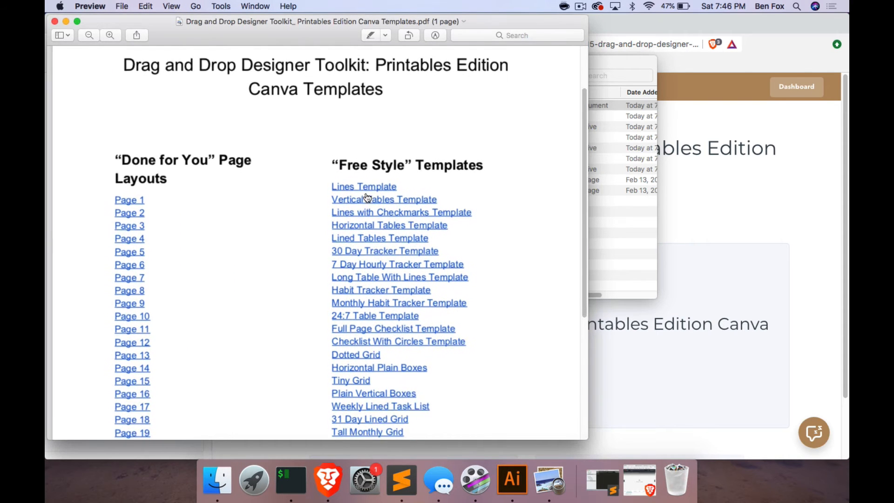
Open the Lines Template link from the PDF's "Free Style" Templates list.
{"action": "right_click", "coordinate": [363, 188]}
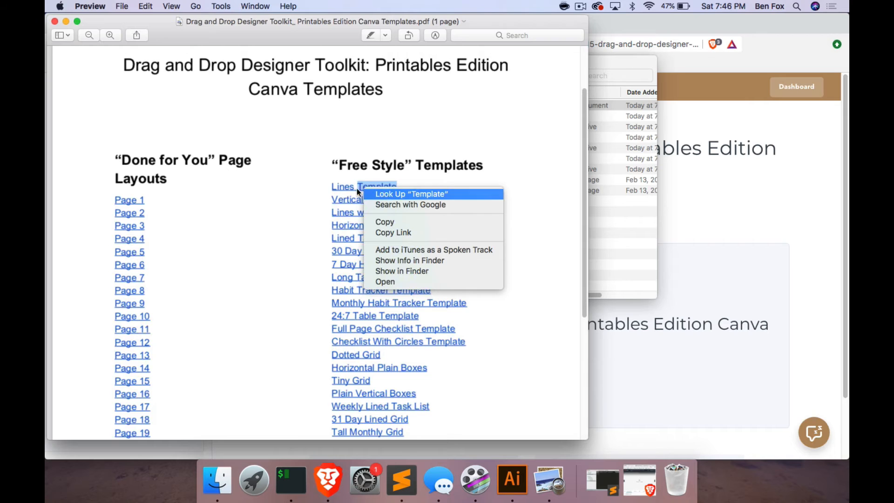
{"action": "left_click", "coordinate": [357, 189]}
{"action": "left_click", "coordinate": [350, 188]}
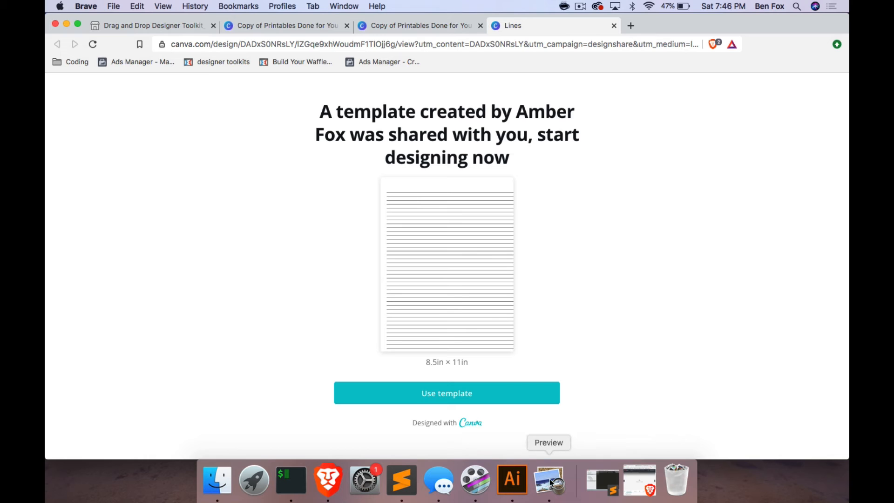
{"action": "left_click", "coordinate": [217, 480]}
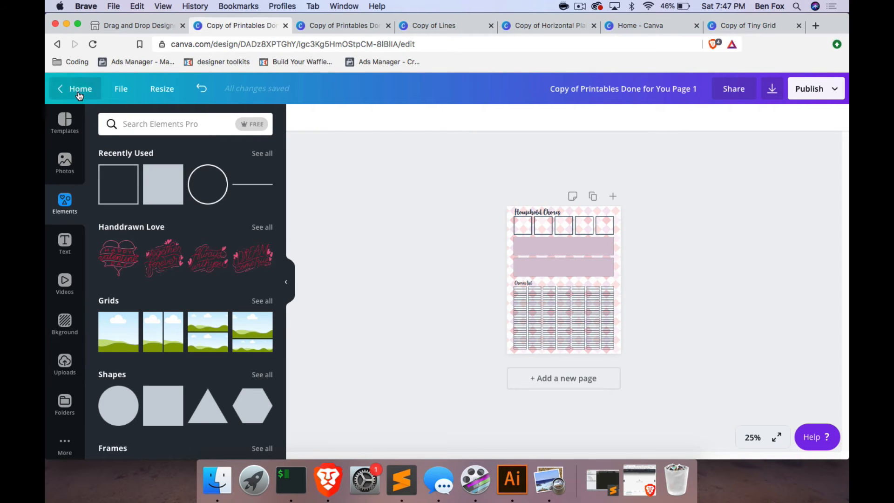
Start a custom-size design from the Canva home page, entering a width of 8.5 and switching the unit to inches.
{"action": "left_click", "coordinate": [75, 96]}
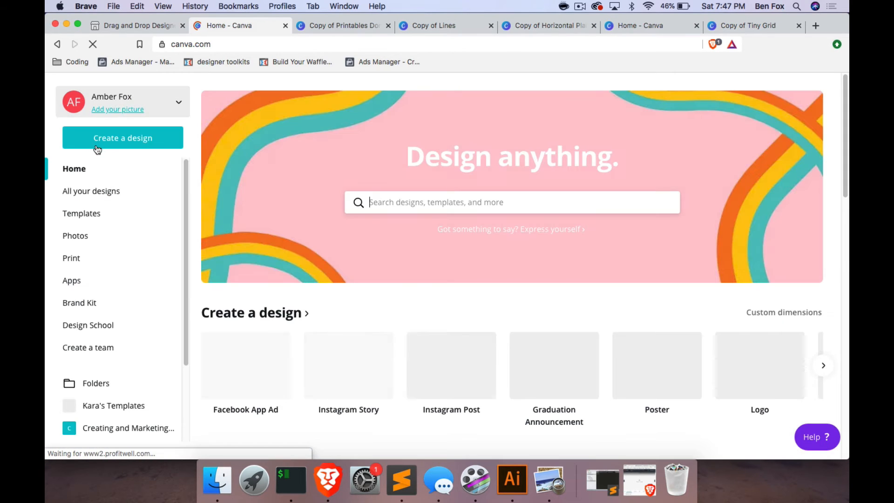
{"action": "left_click", "coordinate": [98, 147]}
{"action": "left_click", "coordinate": [97, 194]}
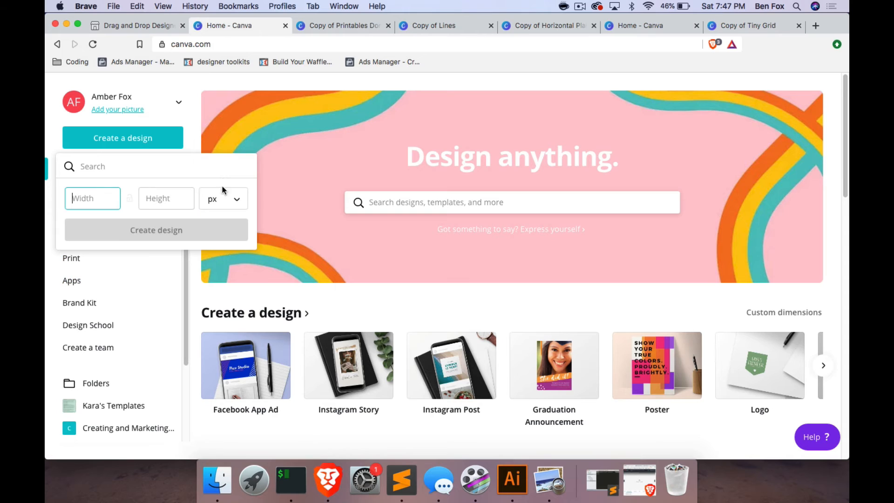
{"action": "type", "text": "8.5"}
{"action": "left_click", "coordinate": [167, 193]}
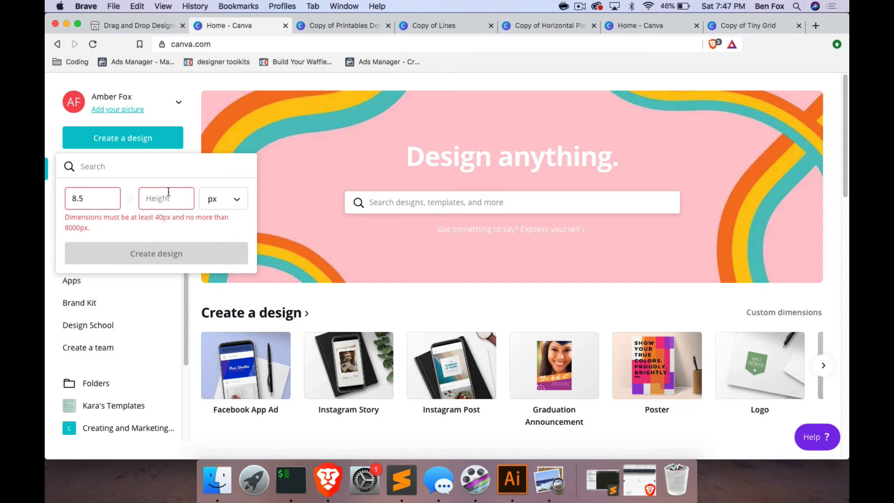
{"action": "left_click", "coordinate": [236, 199]}
{"action": "left_click", "coordinate": [243, 222]}
Set the custom dimensions to 8.5 in wide by 11 in high and create the design.
{"action": "left_click", "coordinate": [93, 199]}
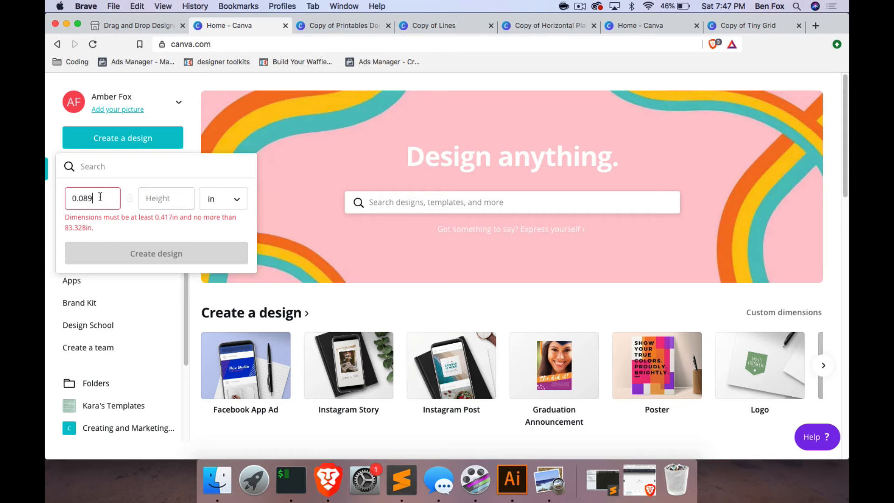
{"action": "key", "text": "super+a"}
{"action": "type", "text": "8.5"}
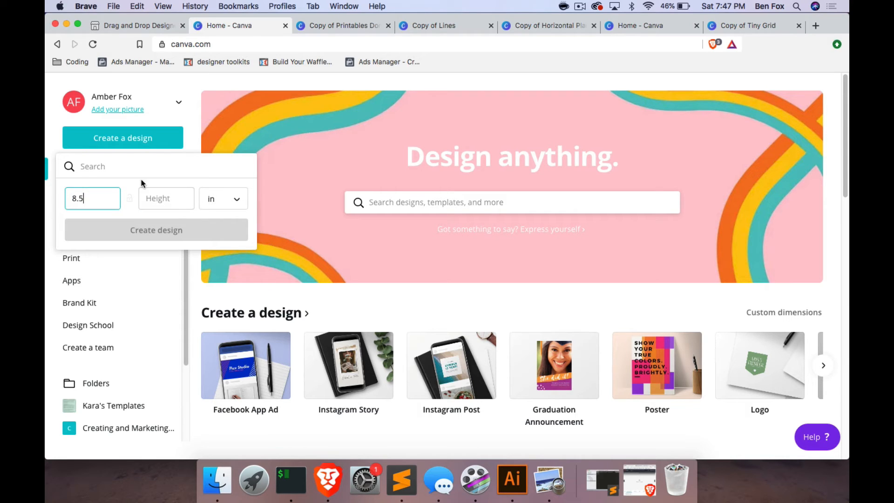
{"action": "left_click", "coordinate": [153, 197]}
{"action": "type", "text": "11"}
{"action": "left_click", "coordinate": [143, 230]}
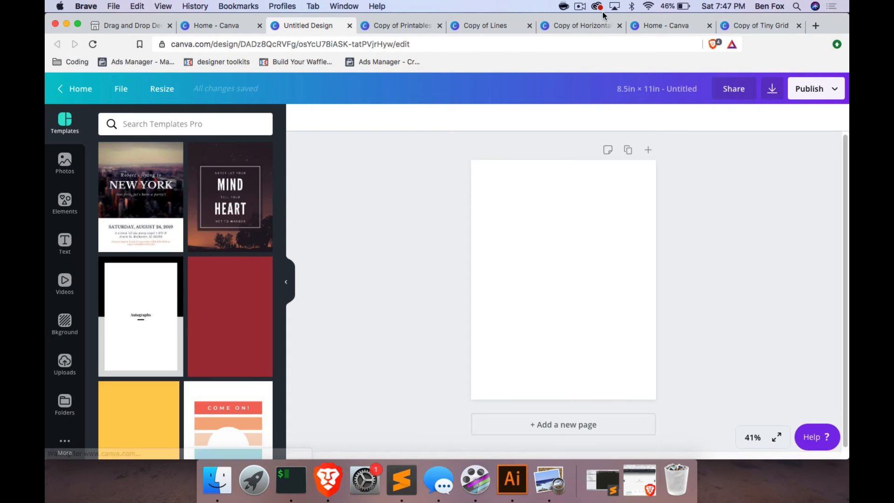
Copy the row of seven boxes from Copy of Horizontal Plain Boxes into the untitled design and move it near the page's bottom edge.
{"action": "left_click", "coordinate": [585, 29]}
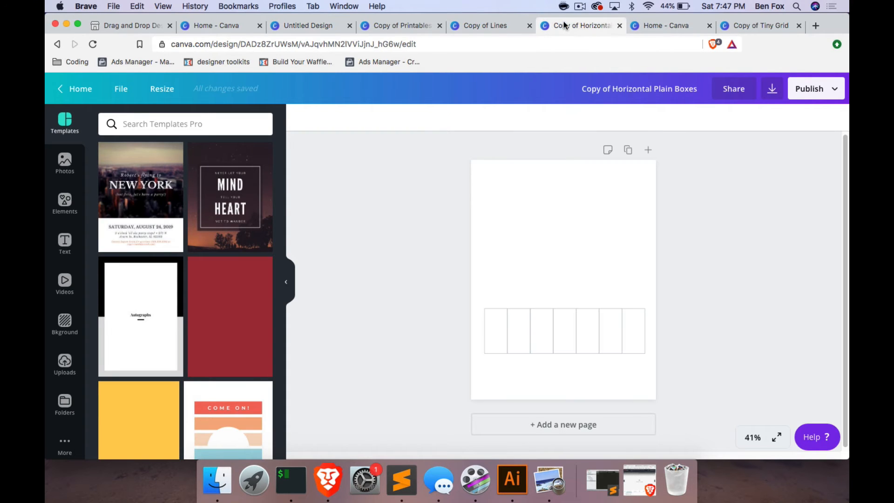
{"action": "left_click_drag", "start_coordinate": [506, 295], "coordinate": [513, 332]}
{"action": "left_click_drag", "start_coordinate": [639, 345], "coordinate": [632, 339]}
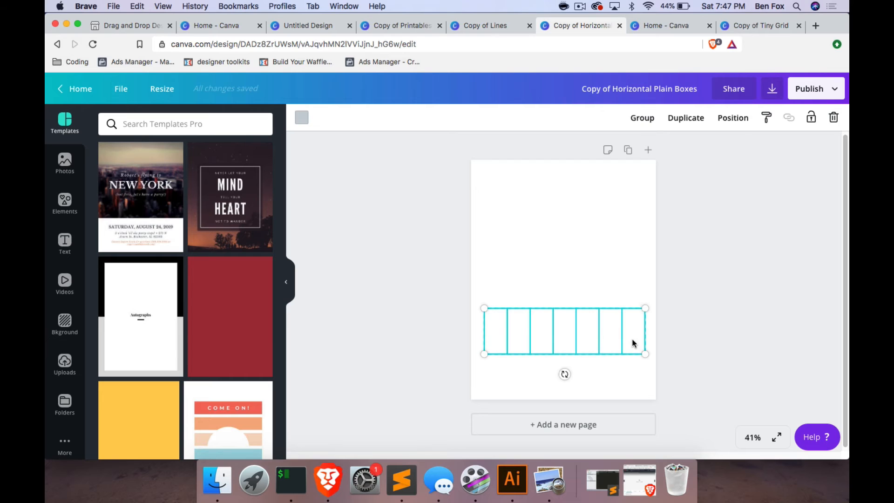
{"action": "left_click", "coordinate": [237, 25]}
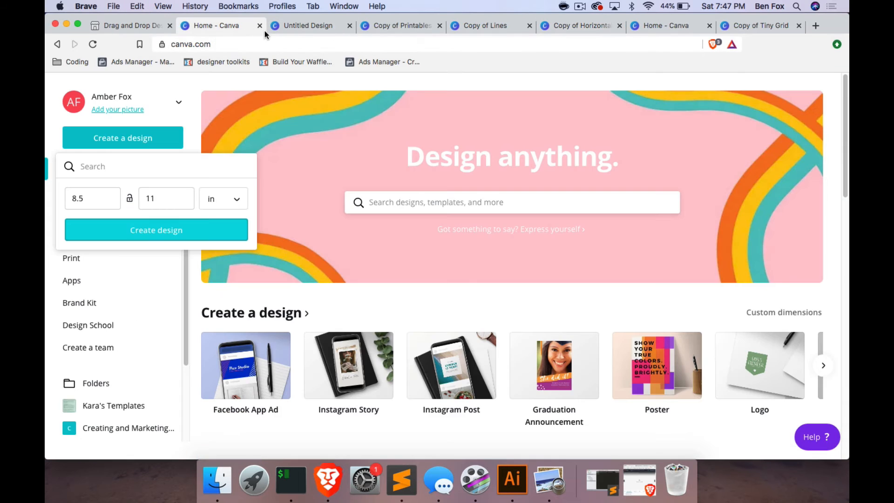
{"action": "left_click", "coordinate": [298, 26]}
{"action": "key", "text": "super+v"}
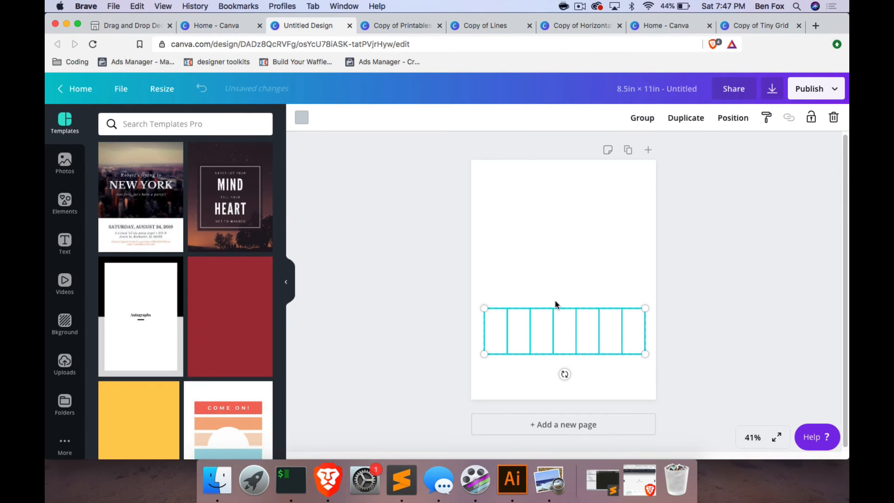
{"action": "left_click_drag", "start_coordinate": [573, 328], "coordinate": [572, 366]}
{"action": "left_click", "coordinate": [589, 294]}
Copy the whole grid from Copy of Tiny Grid into the untitled design and move it to the page's upper-left area.
{"action": "left_click", "coordinate": [765, 24]}
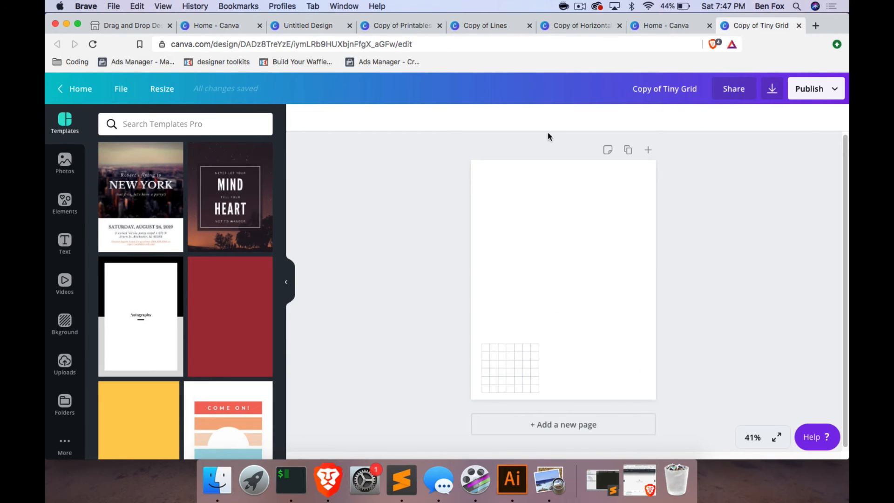
{"action": "left_click_drag", "start_coordinate": [472, 323], "coordinate": [568, 397]}
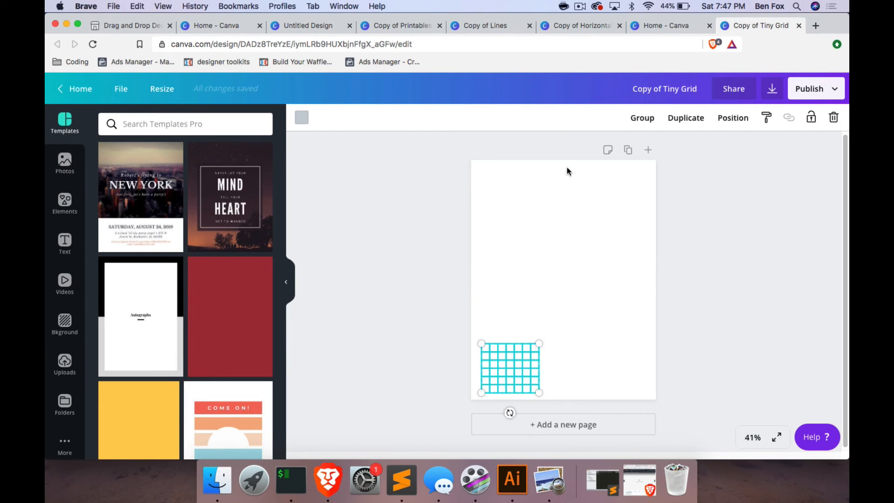
{"action": "left_click", "coordinate": [251, 28]}
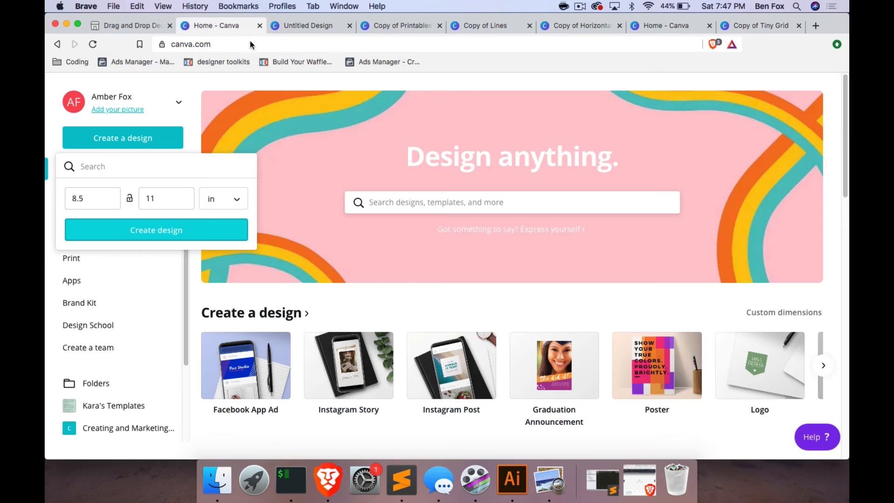
{"action": "left_click", "coordinate": [296, 21]}
{"action": "key", "text": "ctrl+v"}
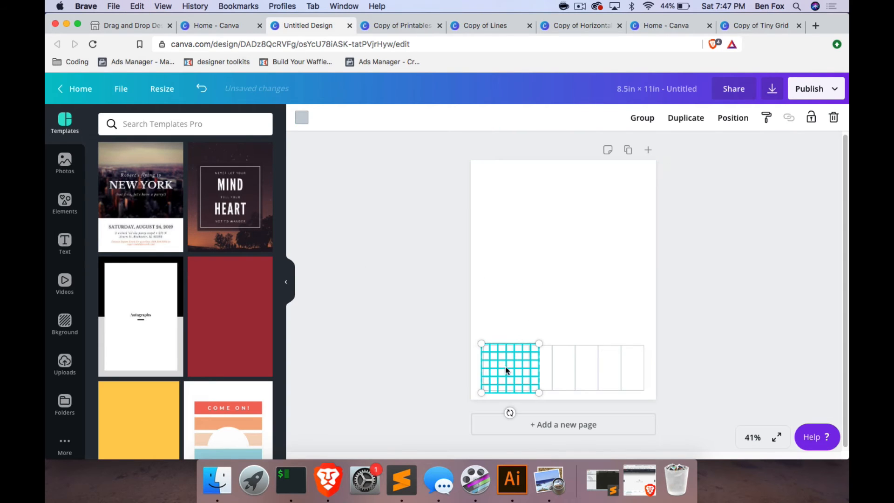
{"action": "left_click_drag", "start_coordinate": [506, 369], "coordinate": [509, 197]}
Copy the upper block of lines from Copy of Lines into the untitled design and place it just above the row of boxes.
{"action": "left_click", "coordinate": [656, 27]}
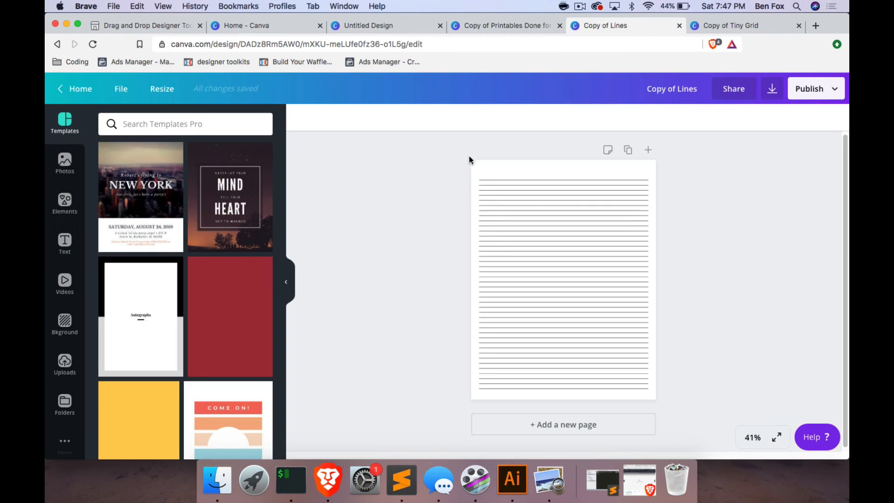
{"action": "left_click_drag", "start_coordinate": [469, 156], "coordinate": [688, 253]}
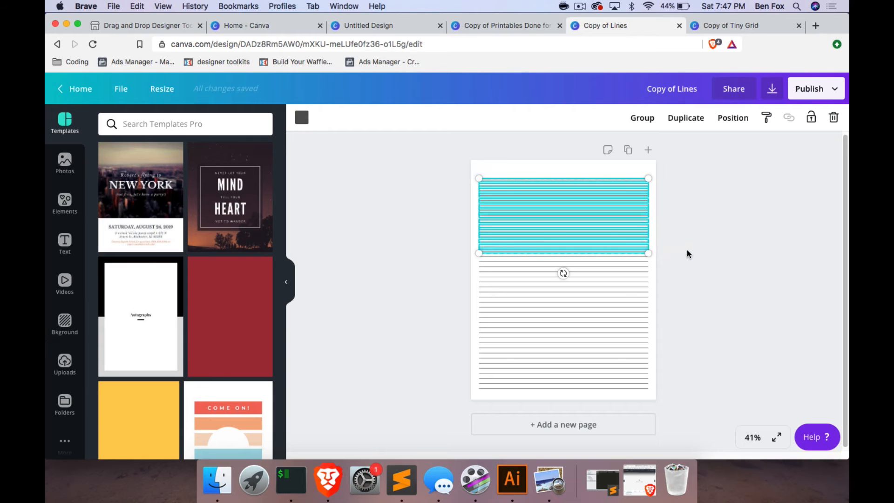
{"action": "left_click", "coordinate": [386, 28]}
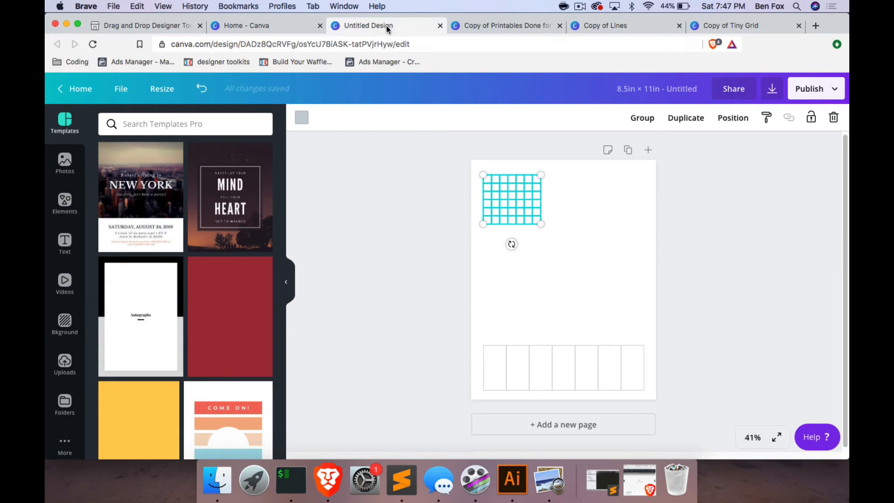
{"action": "left_click", "coordinate": [504, 285]}
{"action": "key", "text": "super+v"}
{"action": "left_click_drag", "start_coordinate": [563, 215], "coordinate": [562, 294]}
{"action": "left_click", "coordinate": [599, 208]}
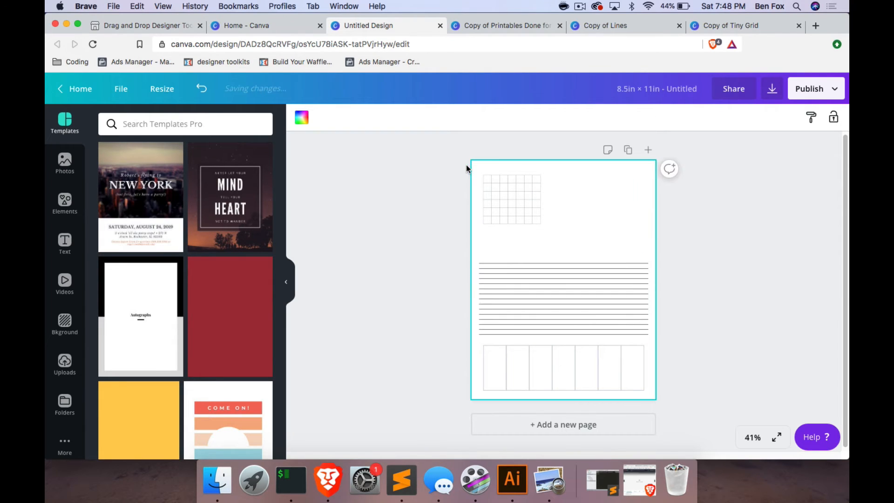
Enlarge the small grid in the page's upper-left area until it nearly reaches down to the lines.
{"action": "left_click", "coordinate": [485, 186]}
{"action": "mouse_move", "coordinate": [524, 202]}
{"action": "left_mouse_down"}
{"action": "mouse_move", "coordinate": [519, 208]}
{"action": "mouse_move", "coordinate": [515, 196]}
{"action": "left_mouse_up"}
{"action": "mouse_move", "coordinate": [542, 225]}
{"action": "left_mouse_down"}
{"action": "mouse_move", "coordinate": [578, 256]}
{"action": "mouse_move", "coordinate": [550, 223]}
{"action": "left_mouse_up"}
{"action": "left_click", "coordinate": [607, 213]}
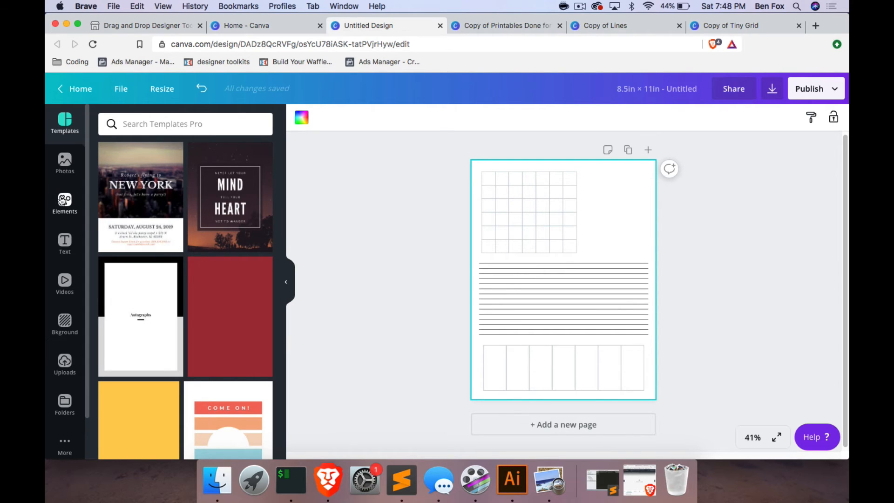
Add a grey square, narrow it into a vertical strip, and duplicate it so both page side edges cover the lines' overhanging ends.
{"action": "left_click", "coordinate": [65, 202]}
{"action": "left_click", "coordinate": [119, 184]}
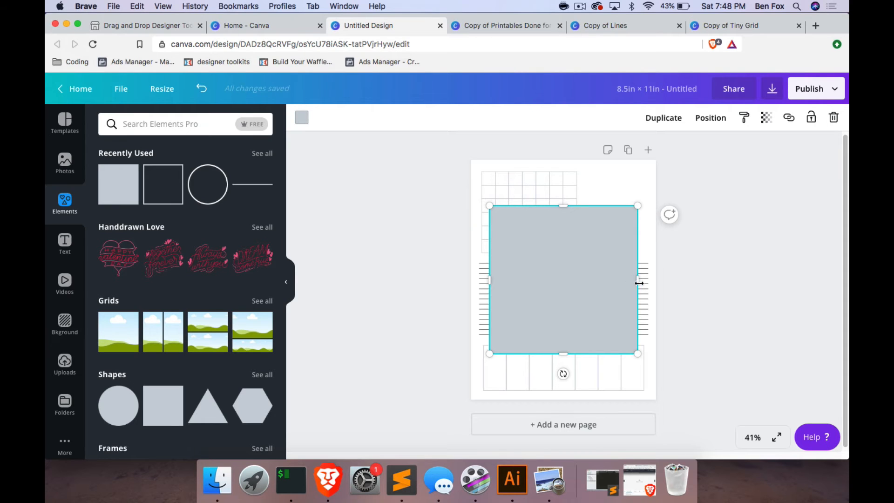
{"action": "left_click_drag", "start_coordinate": [639, 283], "coordinate": [485, 290]}
{"action": "left_click_drag", "start_coordinate": [501, 209], "coordinate": [498, 212]}
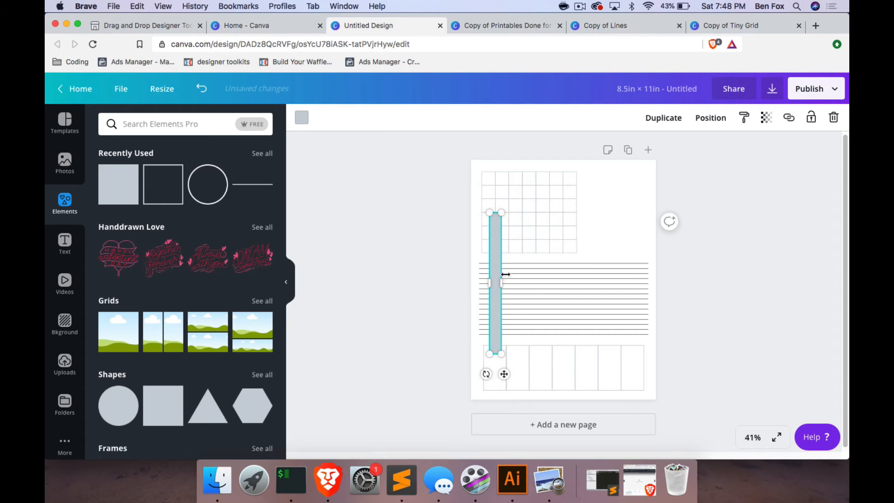
{"action": "left_click_drag", "start_coordinate": [499, 280], "coordinate": [651, 252]}
{"action": "left_click", "coordinate": [664, 119]}
{"action": "left_click", "coordinate": [722, 273]}
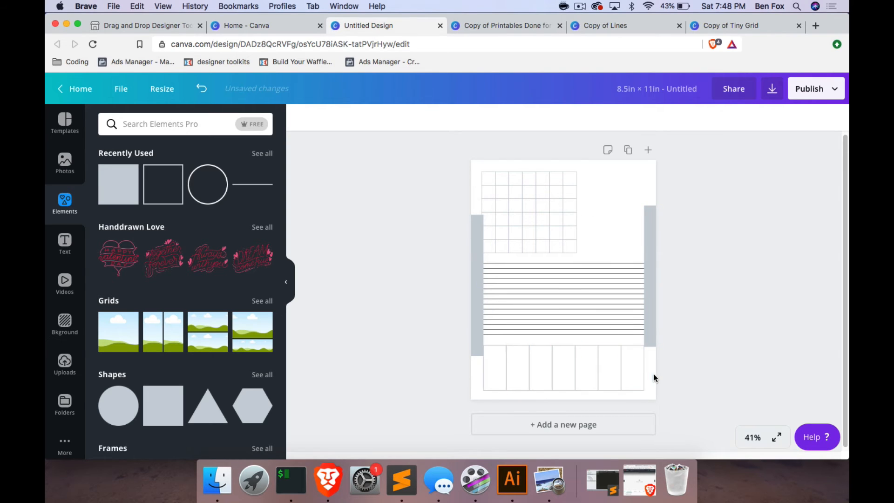
{"action": "left_click_drag", "start_coordinate": [543, 232], "coordinate": [555, 231]}
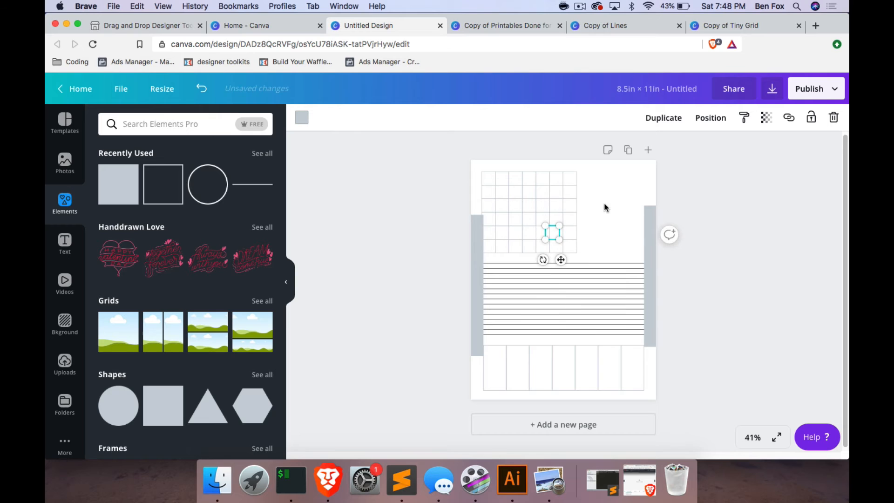
{"action": "key", "text": "super+z"}
{"action": "left_click", "coordinate": [600, 220]}
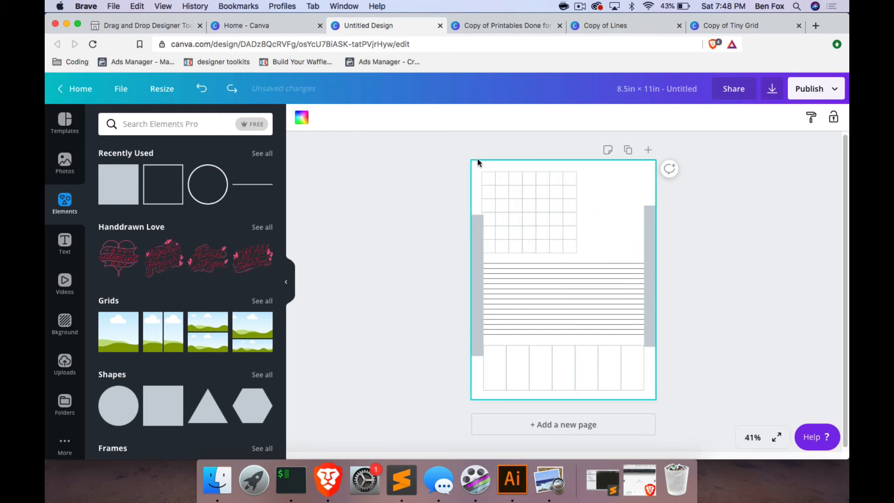
Move the whole grid so its left edge lines up with the left ends of the lines and boxes.
{"action": "left_click_drag", "start_coordinate": [477, 162], "coordinate": [602, 240]}
{"action": "left_click", "coordinate": [589, 257]}
{"action": "left_click_drag", "start_coordinate": [534, 220], "coordinate": [494, 174]}
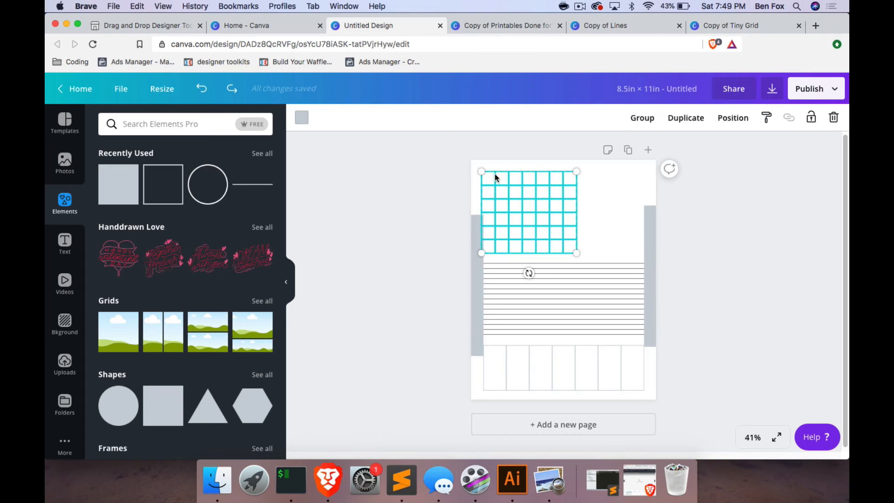
{"action": "left_click_drag", "start_coordinate": [524, 202], "coordinate": [528, 198]}
{"action": "left_click", "coordinate": [599, 193]}
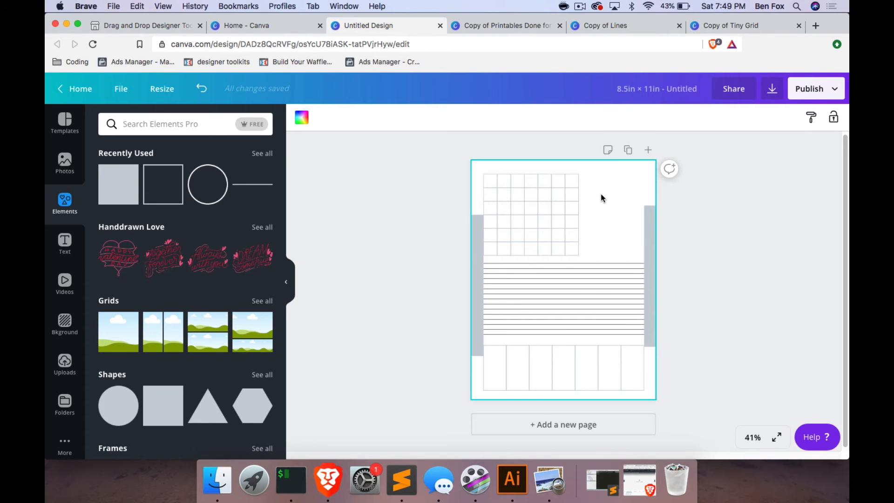
Group all the grid cells and scale the group down in the page's upper-left corner, keeping its left alignment.
{"action": "left_click_drag", "start_coordinate": [509, 161], "coordinate": [591, 252]}
{"action": "left_click", "coordinate": [626, 197]}
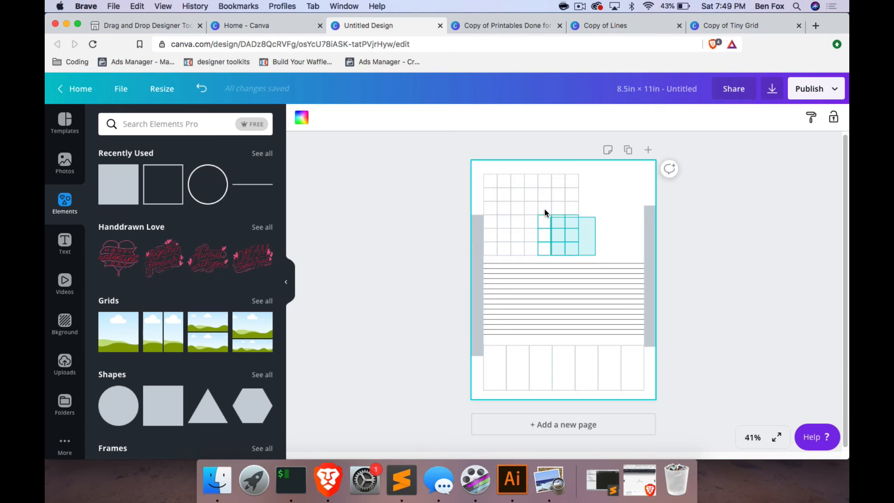
{"action": "left_click_drag", "start_coordinate": [544, 212], "coordinate": [511, 170]}
{"action": "left_click", "coordinate": [614, 118]}
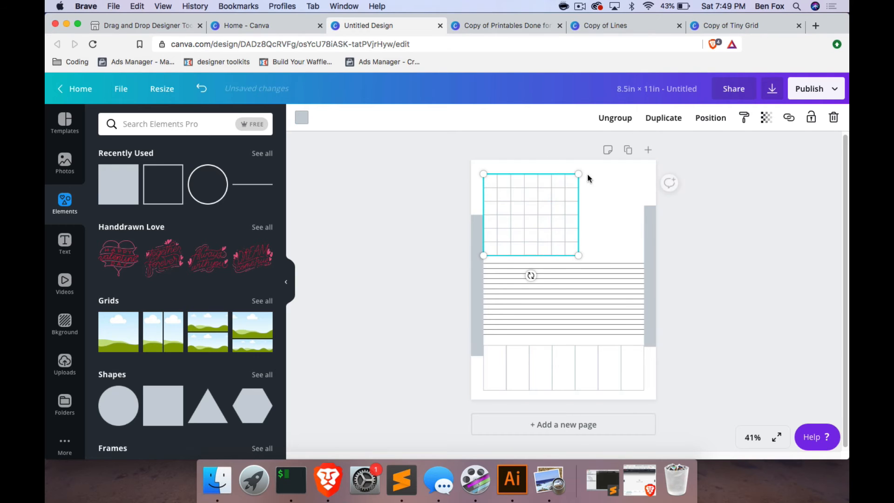
{"action": "left_click_drag", "start_coordinate": [578, 174], "coordinate": [551, 196]}
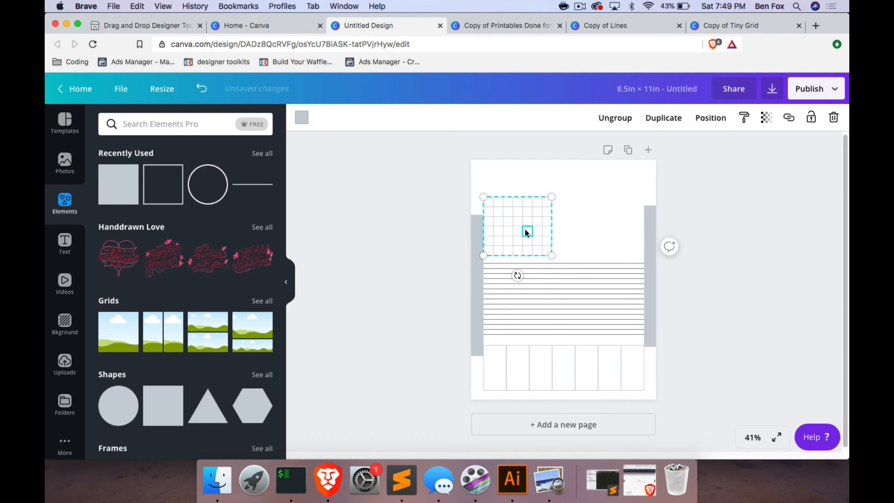
{"action": "left_click_drag", "start_coordinate": [525, 232], "coordinate": [526, 207]}
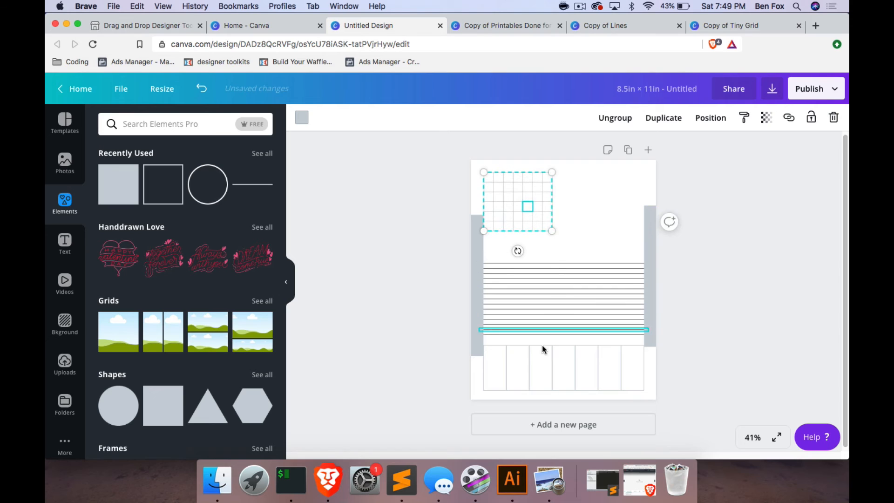
Duplicate the first box of the seven-box row and enlarge the copy into a large square beside the grid, aligned with the right margin.
{"action": "left_click", "coordinate": [501, 356]}
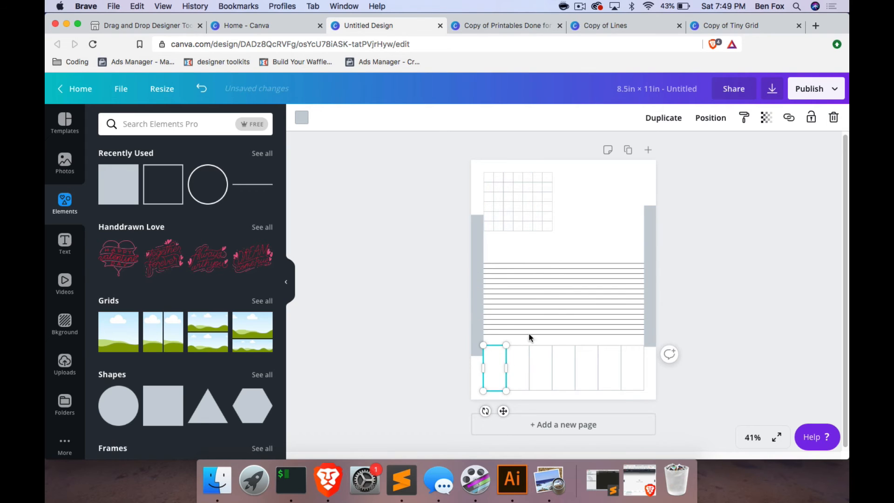
{"action": "left_click", "coordinate": [663, 118]}
{"action": "left_click_drag", "start_coordinate": [502, 373], "coordinate": [604, 249]}
{"action": "left_click", "coordinate": [461, 189]}
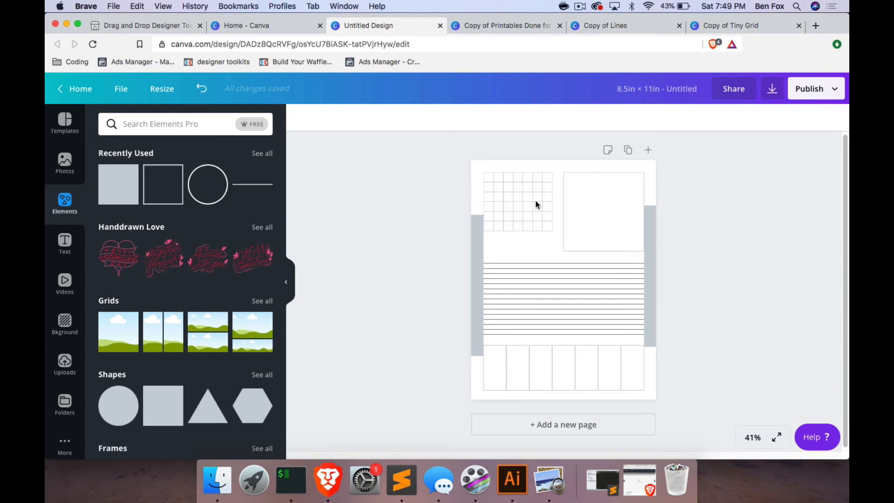
Delete the two grey strips on the page's side edges and undo both deletions.
{"action": "left_click", "coordinate": [650, 268]}
{"action": "key", "text": "Delete"}
{"action": "left_click", "coordinate": [474, 247]}
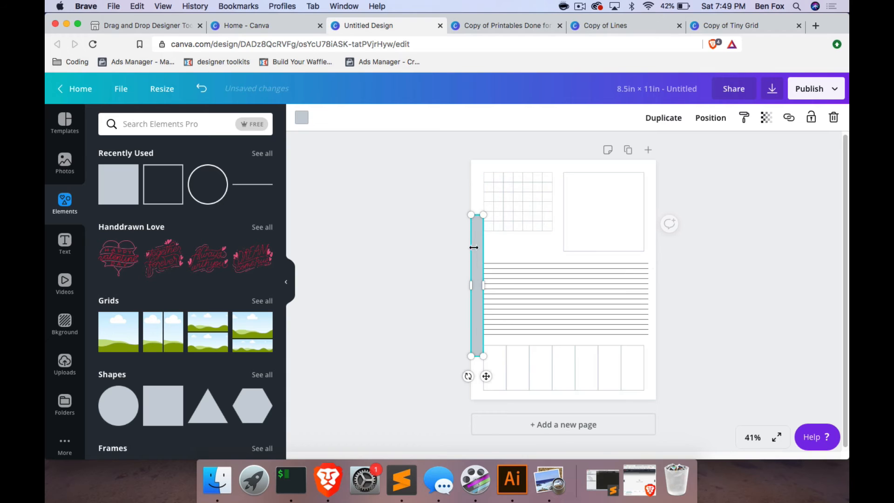
{"action": "key", "text": "Delete"}
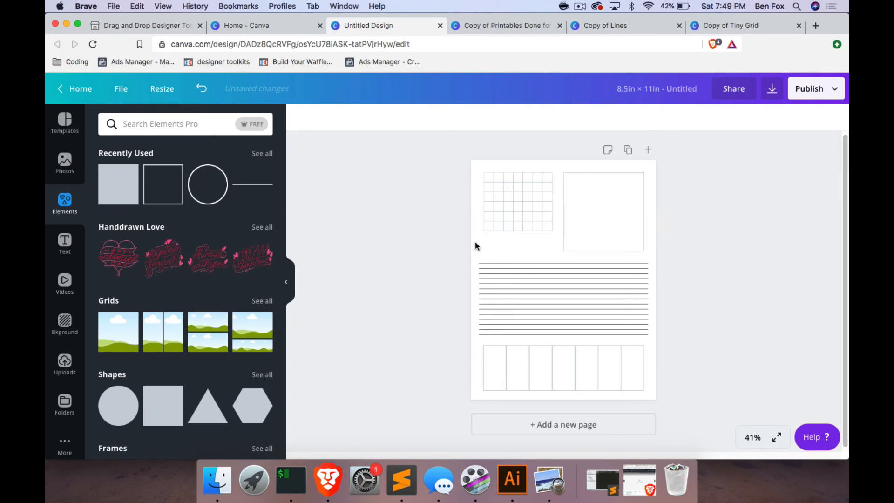
{"action": "key", "text": "super+z"}
{"action": "key", "text": "super+z"}
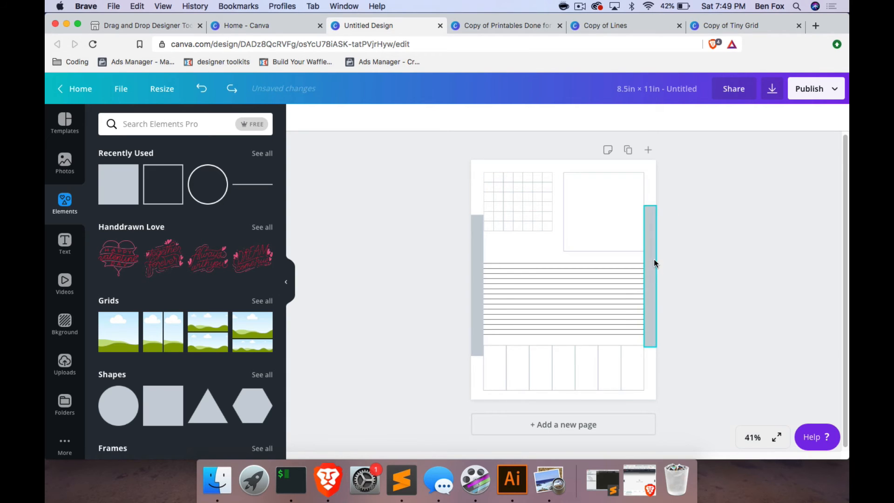
Recolor both grey side strips white so they blend into the page.
{"action": "mouse_move", "coordinate": [654, 263]}
{"action": "left_mouse_down"}
{"action": "mouse_move", "coordinate": [673, 263]}
{"action": "mouse_move", "coordinate": [654, 264]}
{"action": "left_mouse_up"}
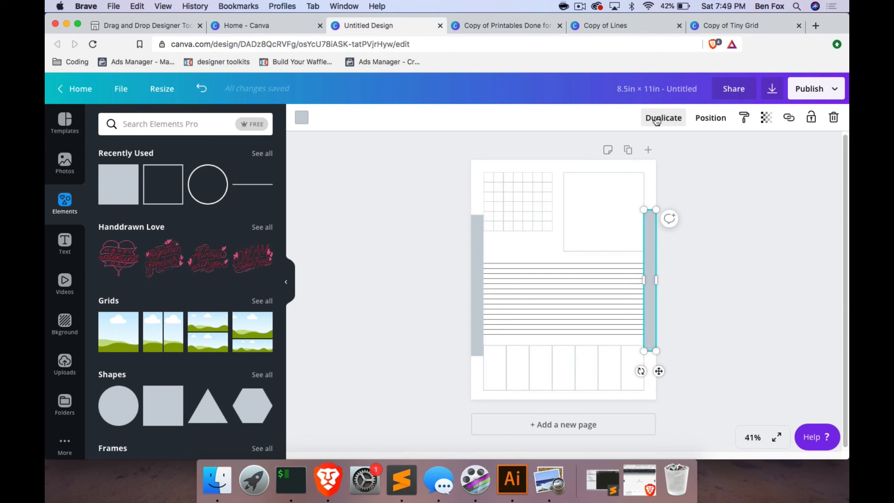
{"action": "left_click", "coordinate": [301, 117]}
{"action": "left_click", "coordinate": [177, 236]}
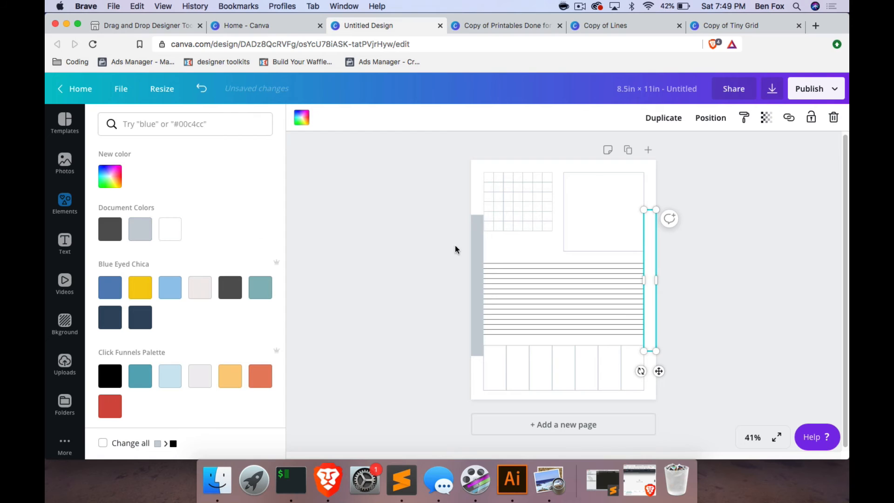
{"action": "left_click", "coordinate": [472, 250]}
{"action": "left_click", "coordinate": [170, 229]}
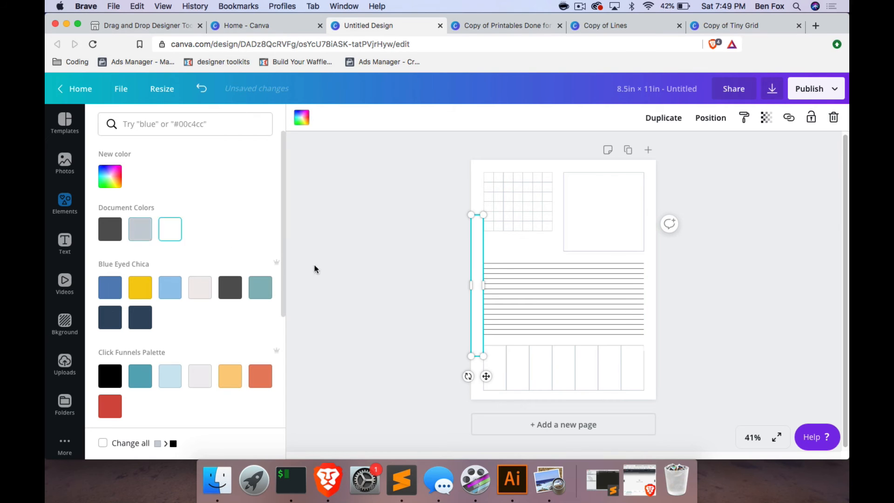
{"action": "left_click", "coordinate": [728, 271]}
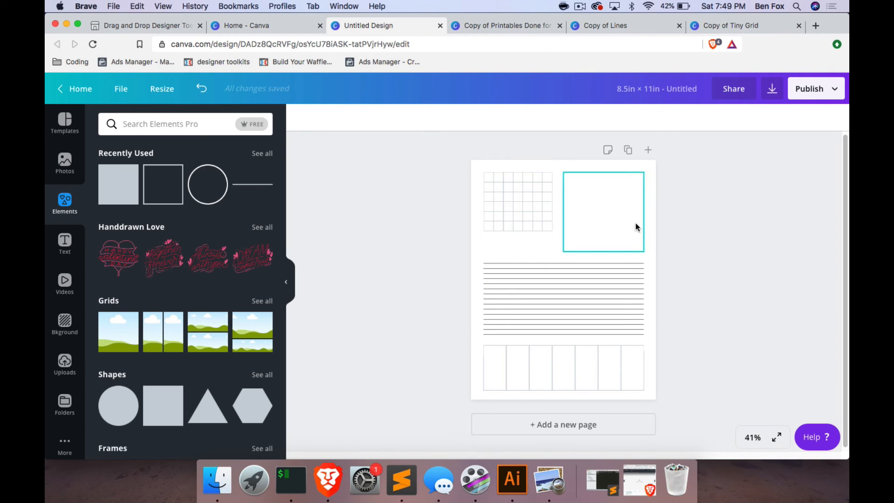
Close the Copy of Tiny Grid and Copy of Lines designs and return to the untitled design.
{"action": "left_click", "coordinate": [737, 26]}
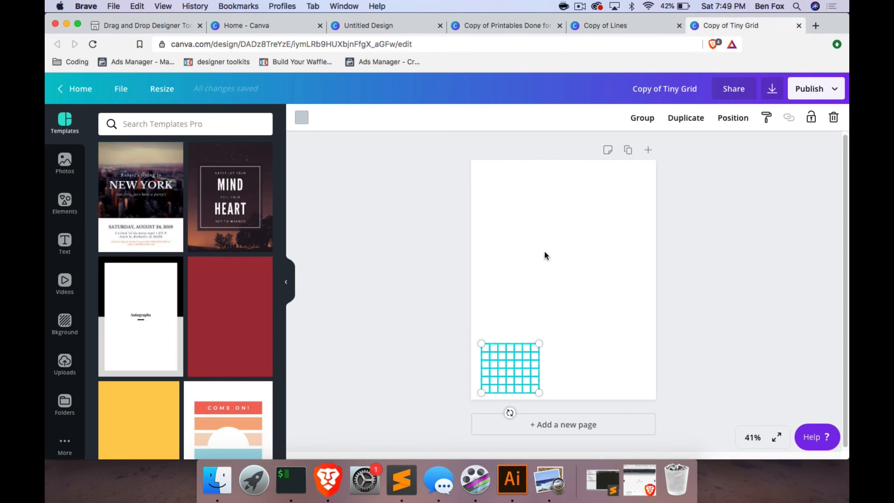
{"action": "left_click", "coordinate": [799, 26]}
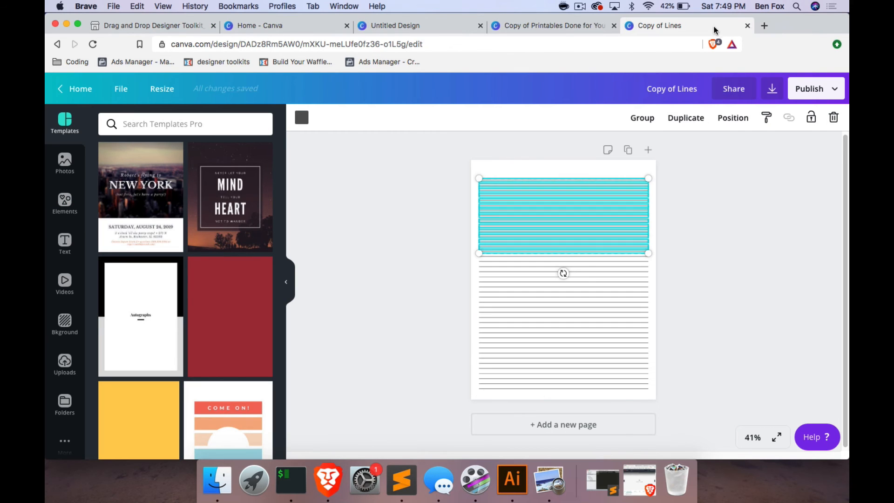
{"action": "left_click", "coordinate": [747, 26]}
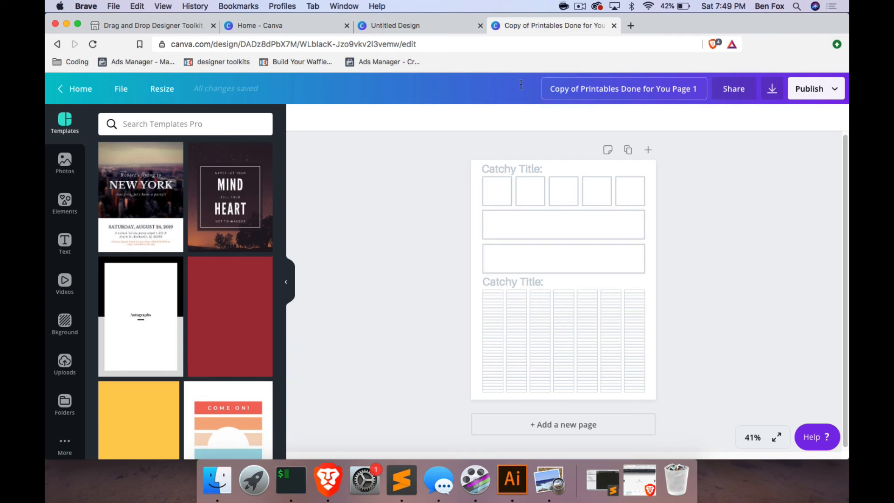
{"action": "left_click", "coordinate": [412, 28]}
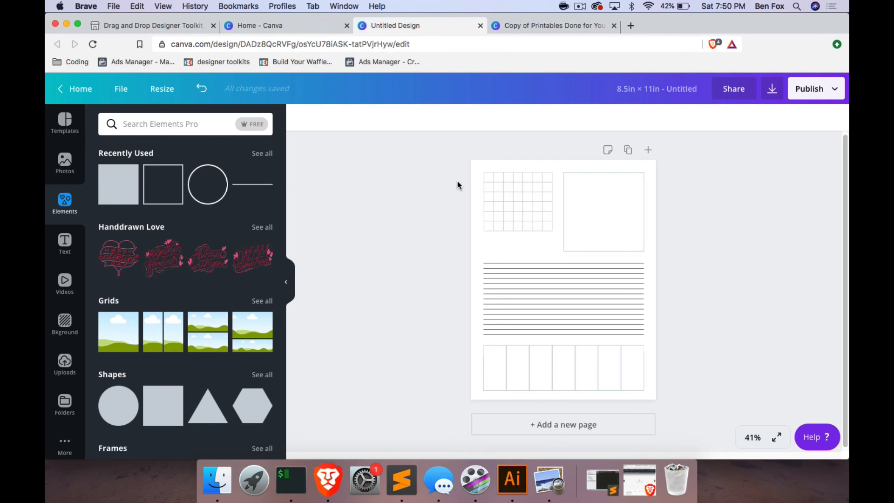
Reduce the height of the large box beside the grid so its bottom edge aligns with the grid's.
{"action": "left_click", "coordinate": [601, 251]}
{"action": "left_click_drag", "start_coordinate": [602, 251], "coordinate": [601, 231]}
{"action": "left_click", "coordinate": [703, 230]}
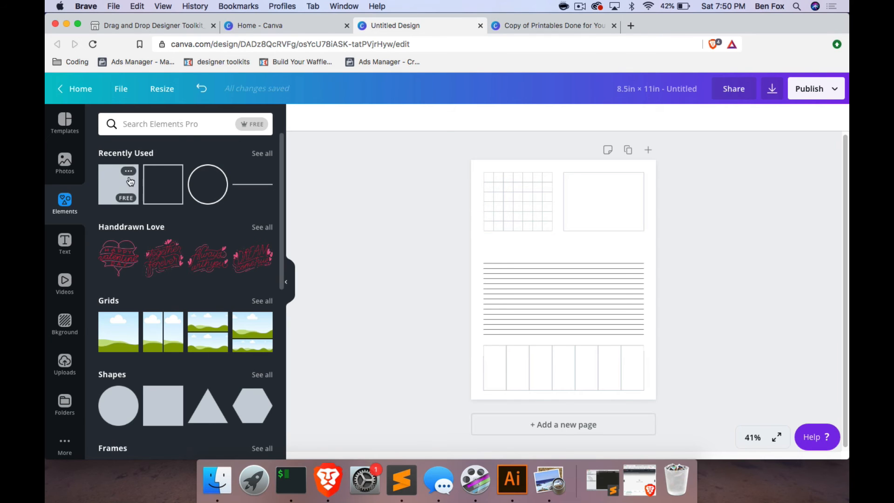
Add the heading "Fancy Title:" and place it between the small grid and the ruled lines.
{"action": "left_click", "coordinate": [64, 241]}
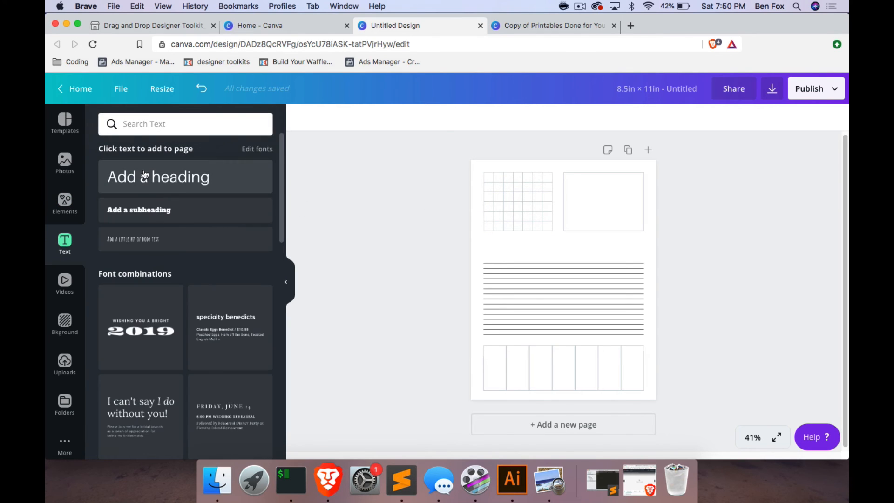
{"action": "left_click", "coordinate": [149, 177]}
{"action": "type", "text": "Eany"}
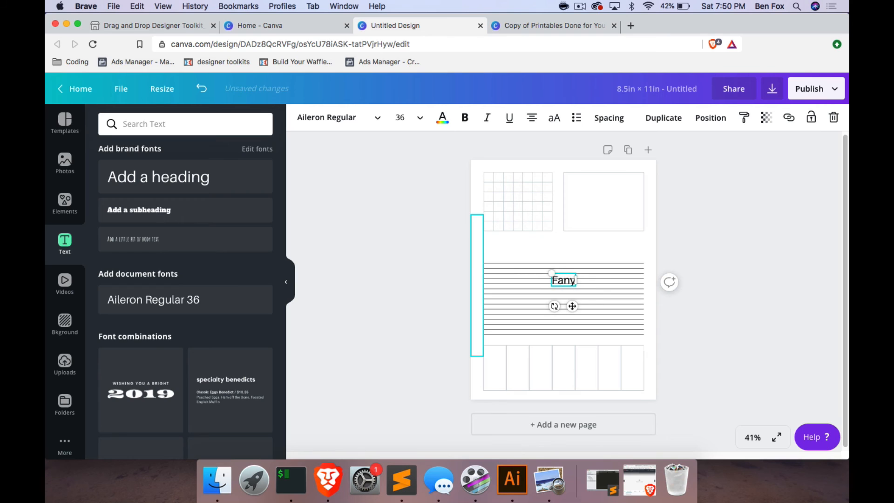
{"action": "key", "text": "BackSpace"}
{"action": "type", "text": "cy Title:"}
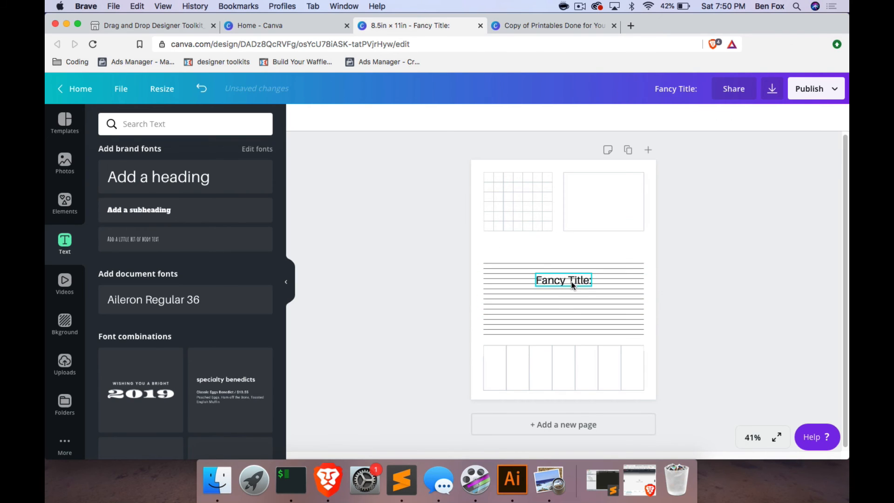
{"action": "left_click_drag", "start_coordinate": [573, 282], "coordinate": [522, 247]}
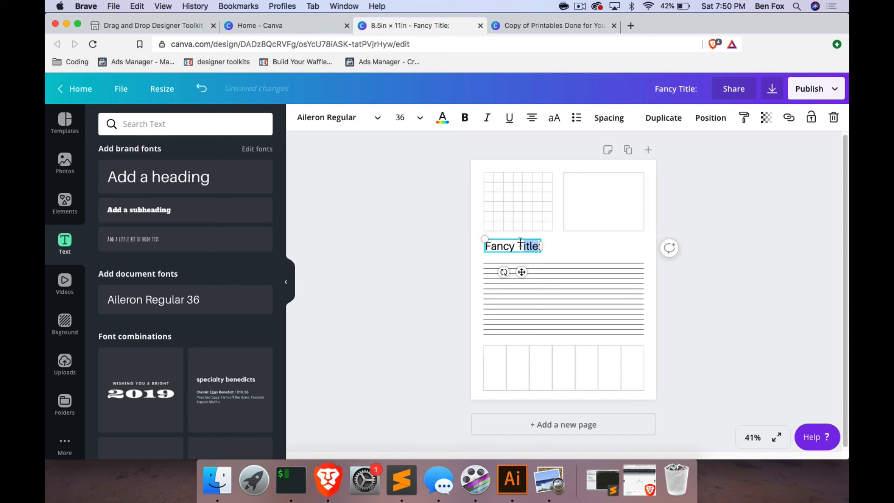
Set the title's font to Delicious Adventures, widen its text box slightly and align the text with the ruled lines' left ends.
{"action": "triple_click", "coordinate": [518, 246]}
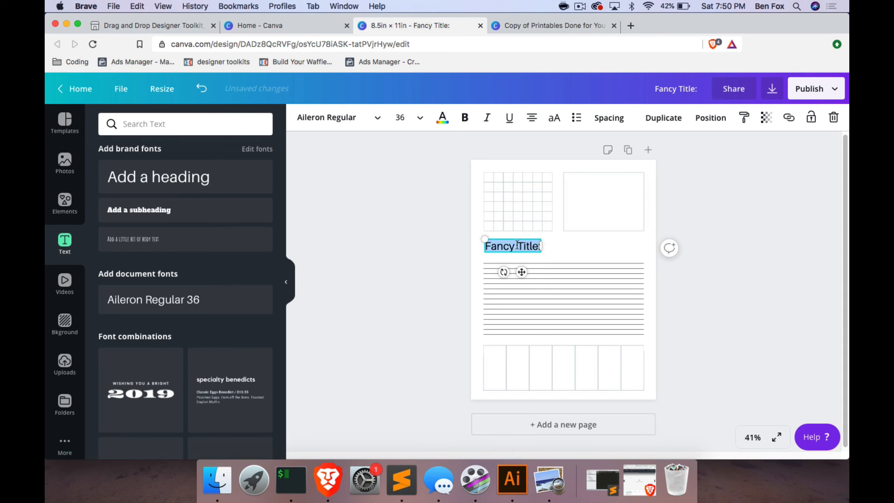
{"action": "left_click", "coordinate": [353, 117]}
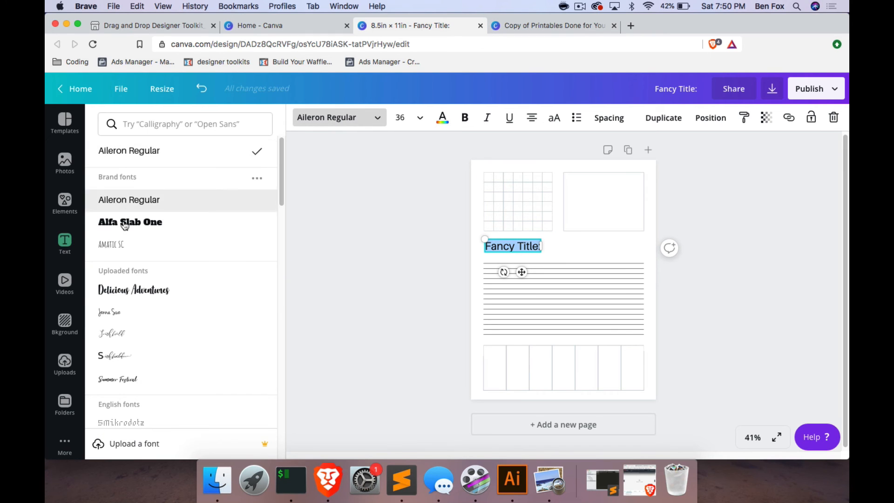
{"action": "left_click", "coordinate": [120, 289]}
{"action": "left_click_drag", "start_coordinate": [536, 251], "coordinate": [546, 247]}
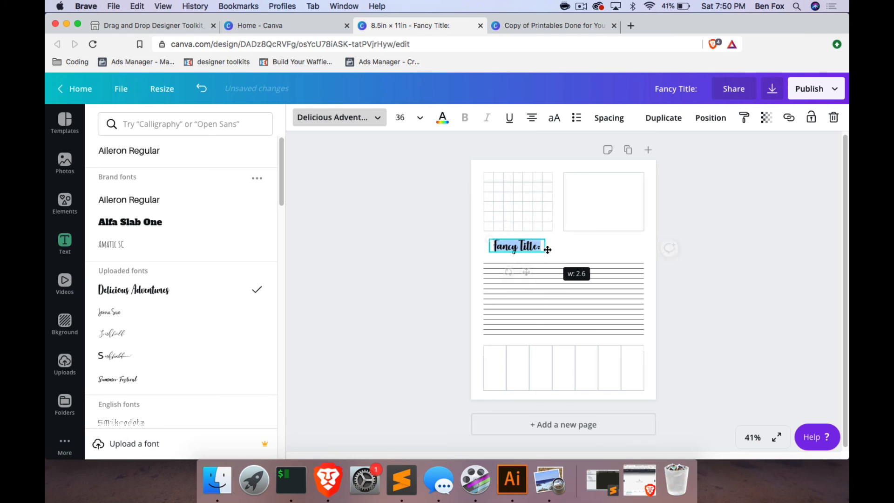
{"action": "left_click", "coordinate": [723, 246]}
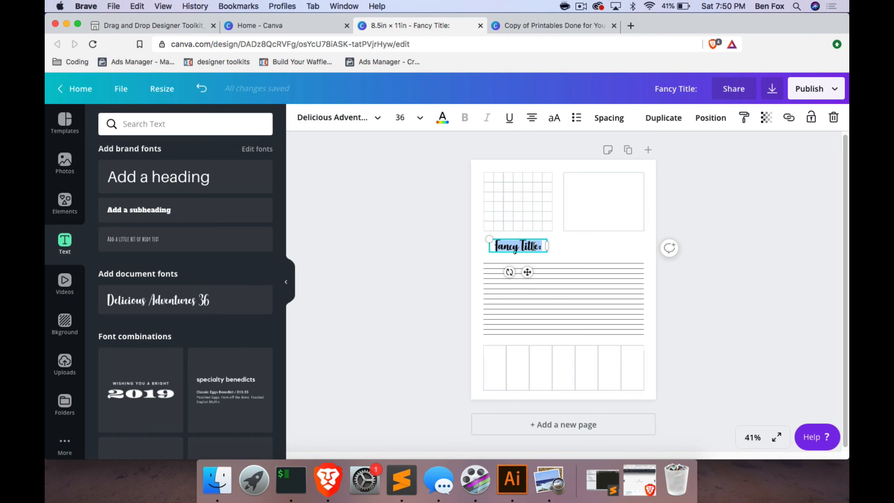
{"action": "left_click_drag", "start_coordinate": [527, 270], "coordinate": [517, 276]}
Recolor the "Fancy Title:" heading with the red from the Click Funnels Palette.
{"action": "left_click", "coordinate": [444, 118]}
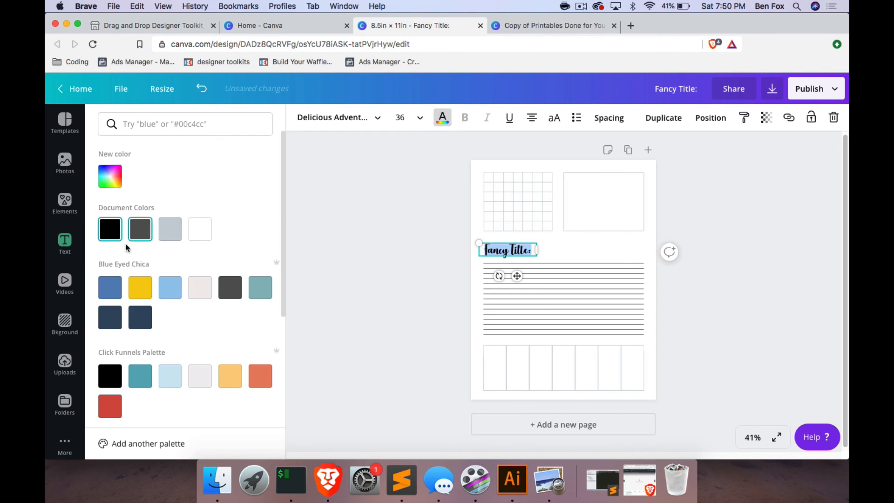
{"action": "left_click", "coordinate": [103, 407]}
{"action": "left_click", "coordinate": [352, 248]}
Select the small grid without the neighbouring side strip and ungroup it.
{"action": "left_click_drag", "start_coordinate": [467, 168], "coordinate": [552, 213]}
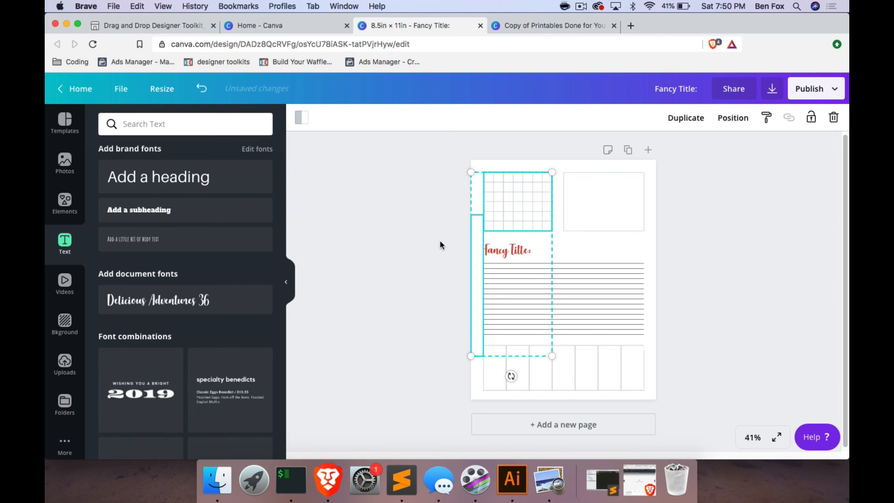
{"action": "left_click", "coordinate": [438, 222]}
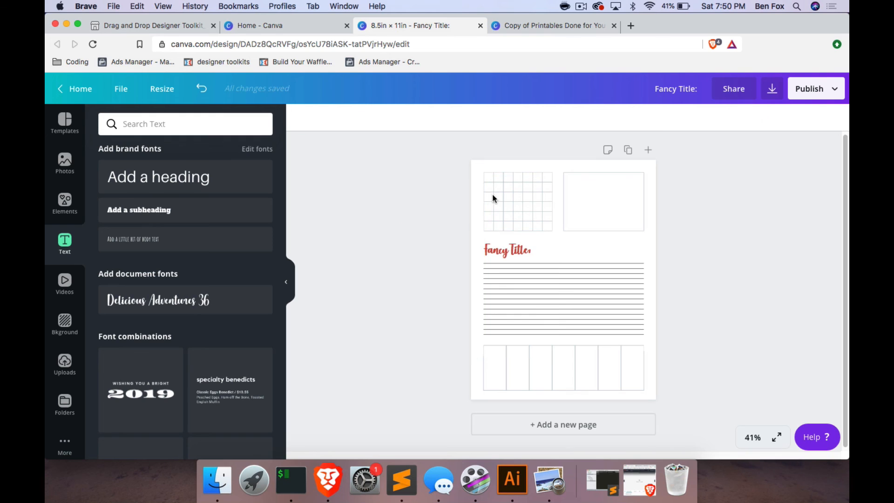
{"action": "left_click", "coordinate": [493, 194]}
{"action": "left_click", "coordinate": [502, 154]}
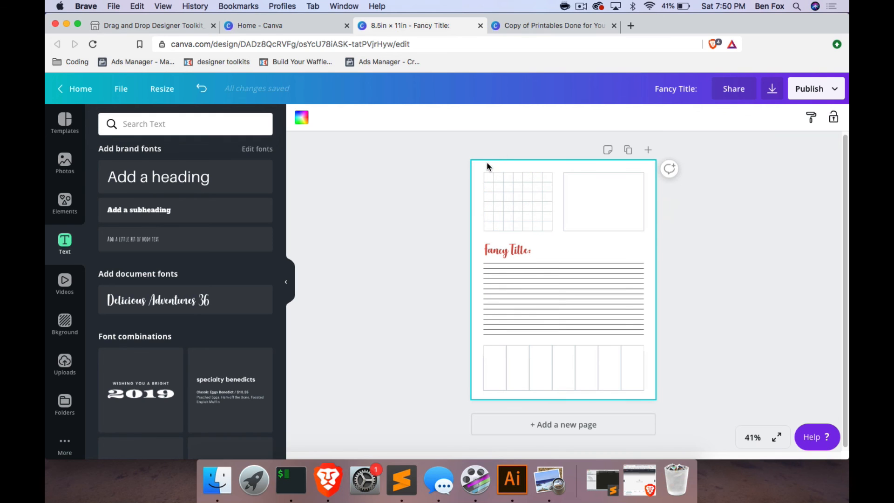
{"action": "left_click_drag", "start_coordinate": [487, 166], "coordinate": [543, 222]}
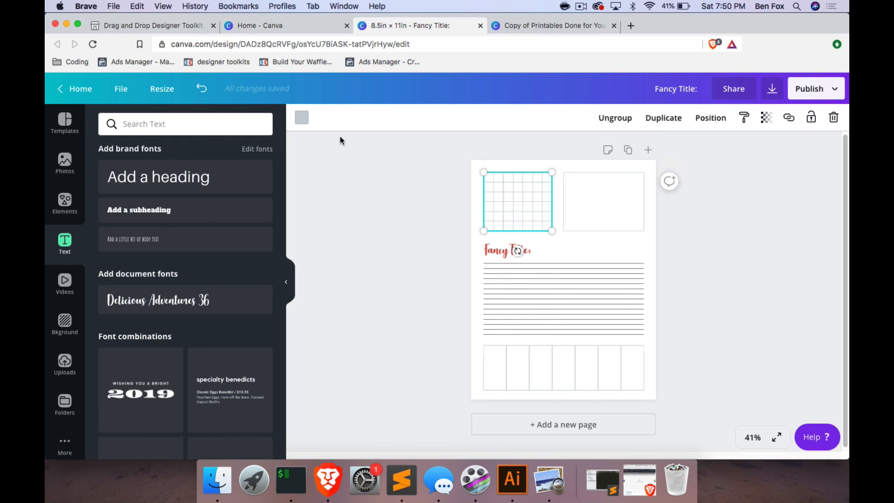
{"action": "left_click", "coordinate": [612, 117]}
{"action": "left_click", "coordinate": [491, 152]}
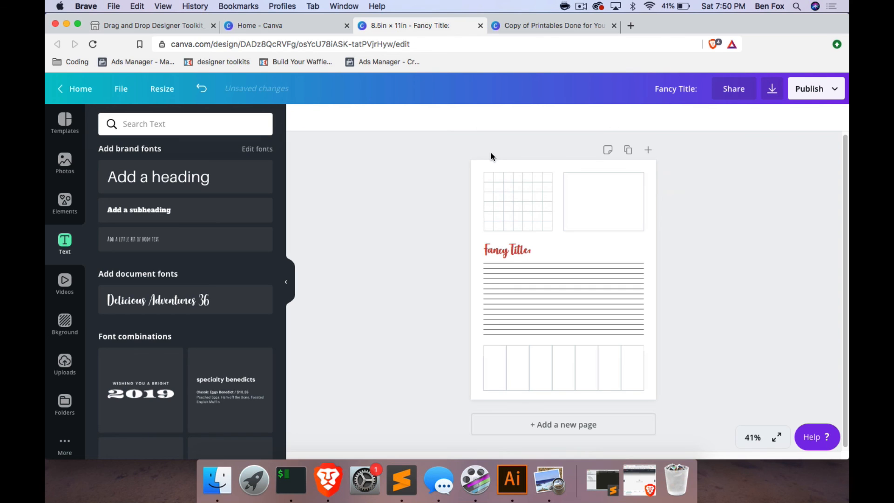
Recolor all the small grid's lines in the title's red and apply the change to every grey element in the design.
{"action": "left_click_drag", "start_coordinate": [489, 178], "coordinate": [553, 206]}
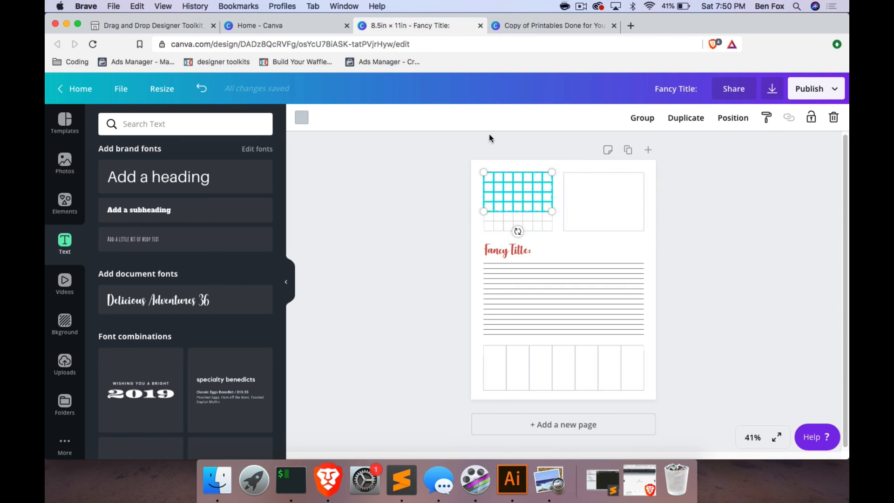
{"action": "left_click", "coordinate": [487, 162]}
{"action": "left_click_drag", "start_coordinate": [487, 162], "coordinate": [552, 231]}
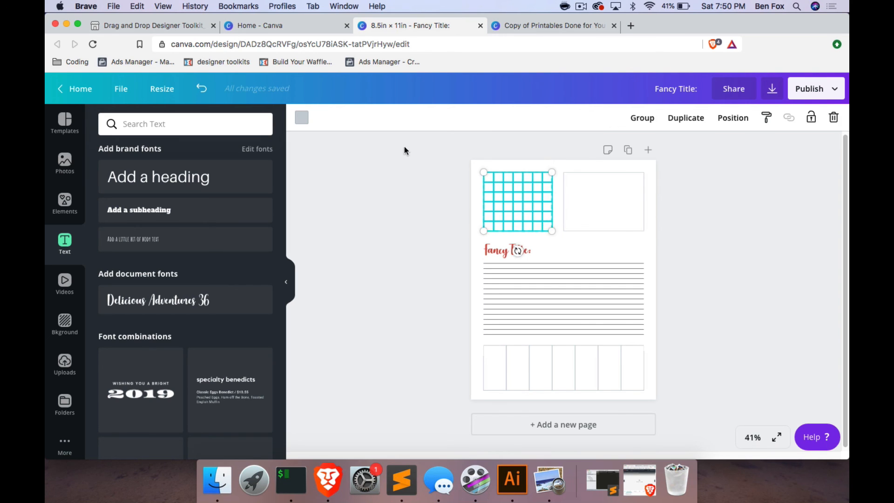
{"action": "left_click", "coordinate": [308, 118]}
{"action": "left_click", "coordinate": [170, 229]}
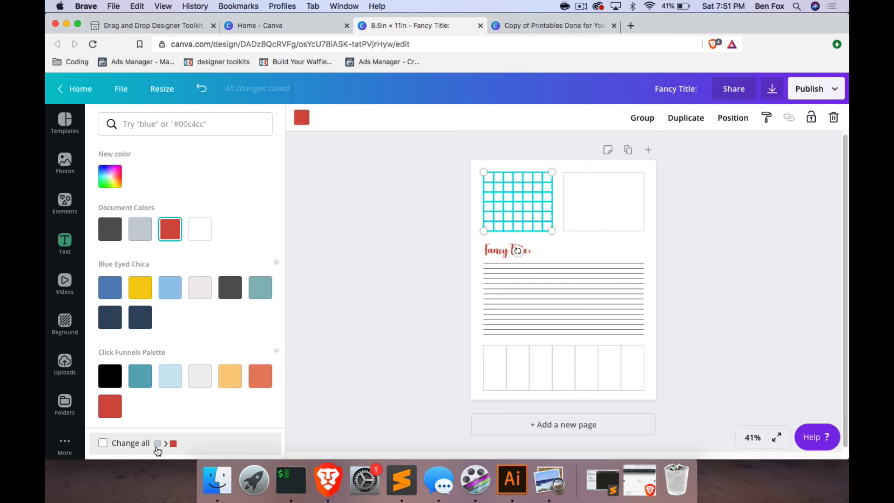
{"action": "left_click", "coordinate": [103, 442]}
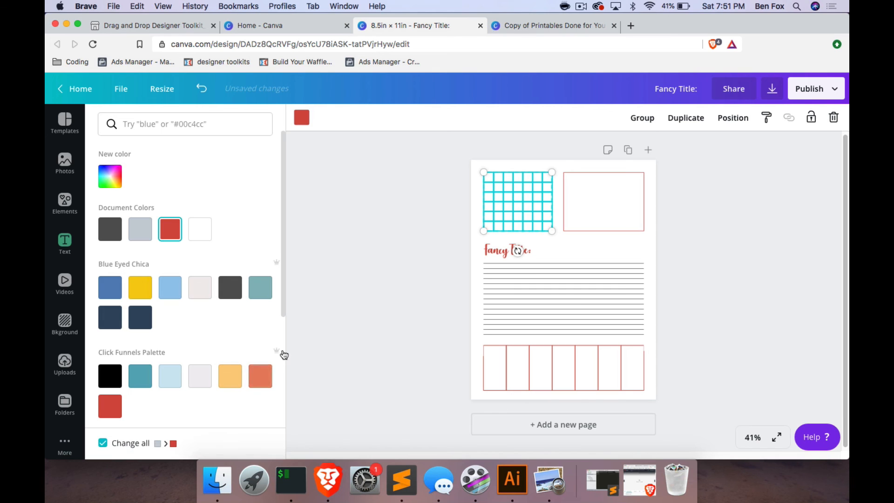
{"action": "left_click", "coordinate": [779, 251]}
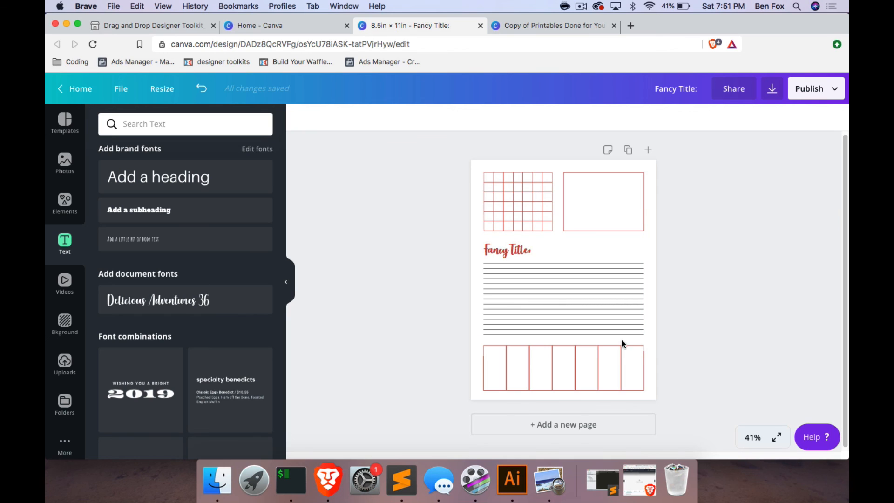
Recolor all the ruled writing lines below the title with the teal from the Click Funnels Palette.
{"action": "left_click_drag", "start_coordinate": [618, 336], "coordinate": [611, 262]}
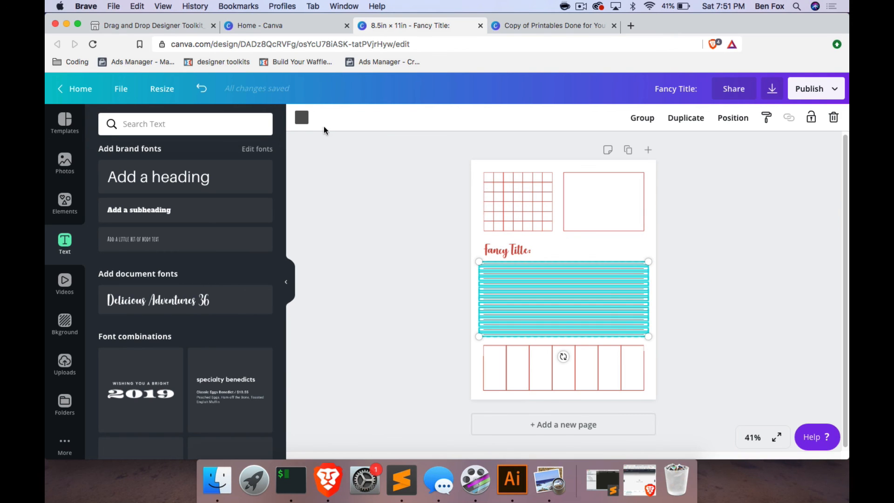
{"action": "left_click", "coordinate": [302, 118]}
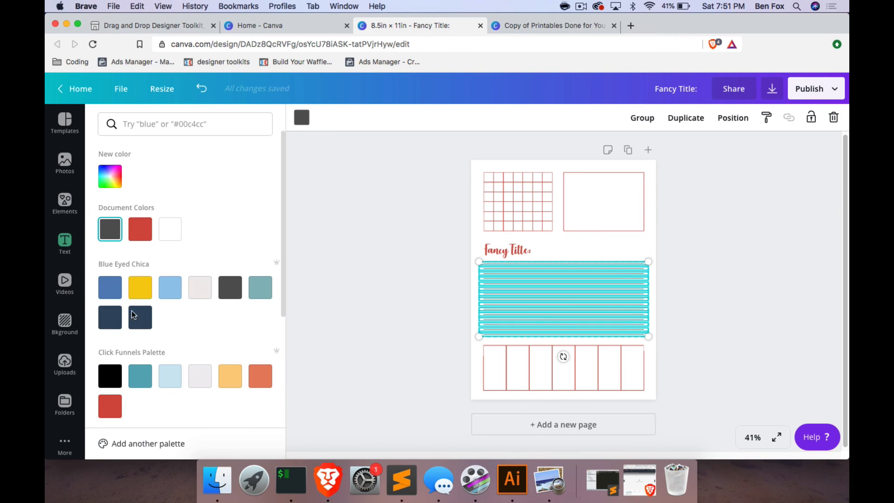
{"action": "left_click", "coordinate": [138, 378]}
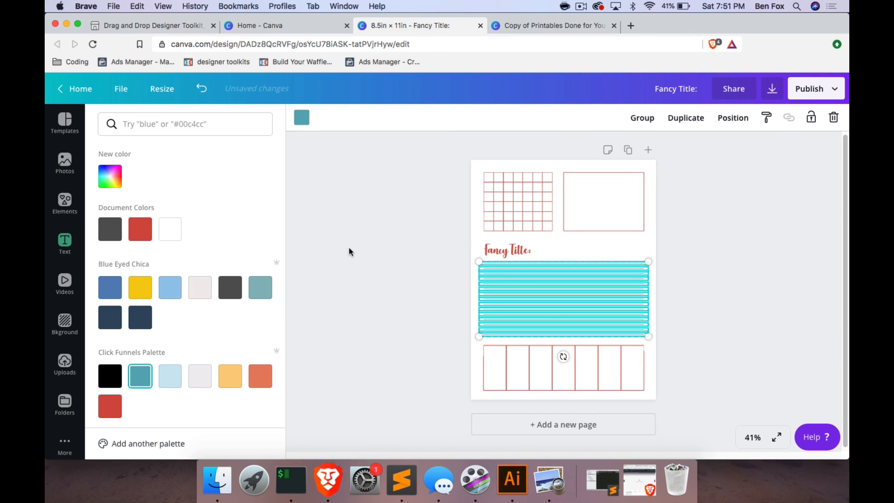
{"action": "left_click", "coordinate": [348, 247]}
Review the recolored page at 75% and 50% zoom.
{"action": "left_click", "coordinate": [755, 439]}
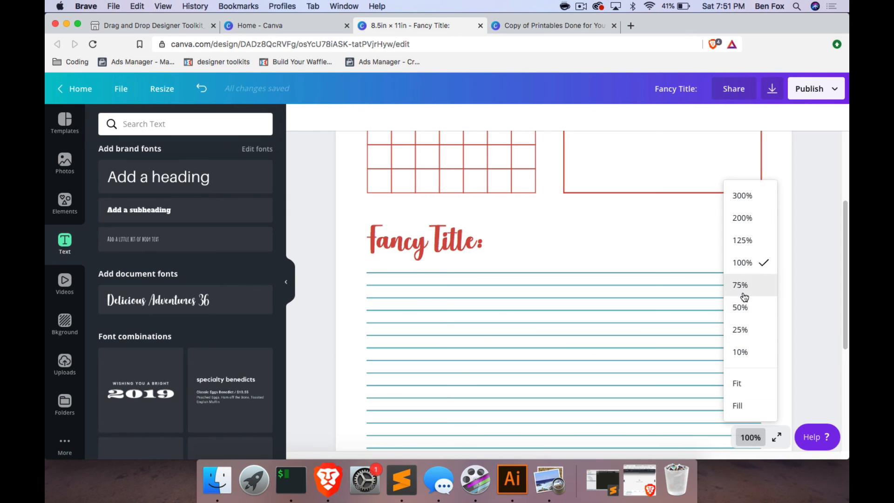
{"action": "left_click", "coordinate": [746, 292]}
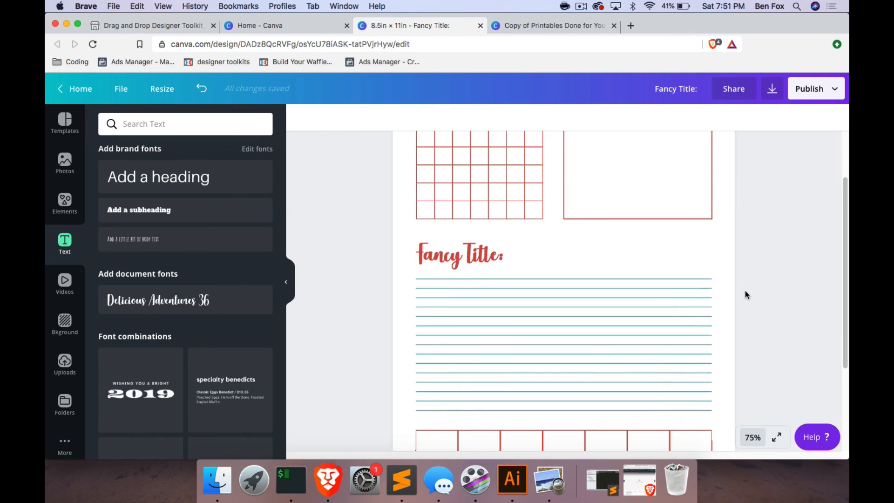
{"action": "left_click", "coordinate": [752, 437]}
{"action": "left_click", "coordinate": [743, 308]}
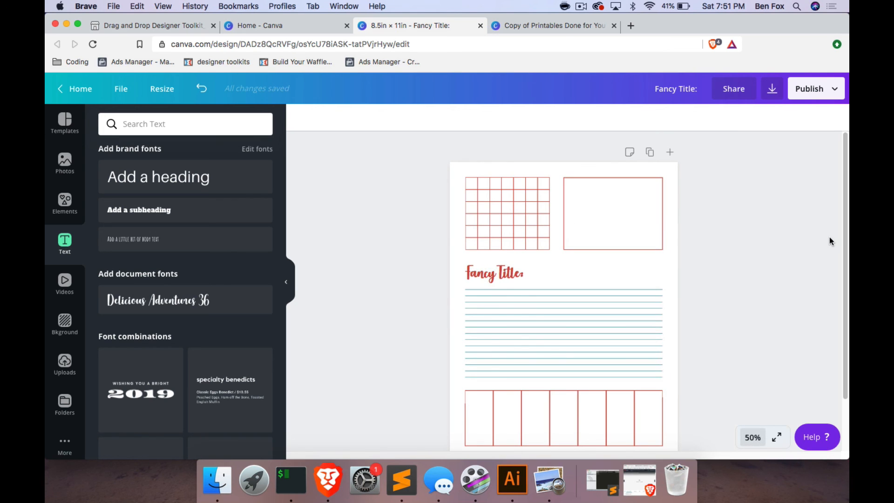
{"action": "scroll", "coordinate": [815, 247], "scroll_direction": "down", "scroll_amount": 2}
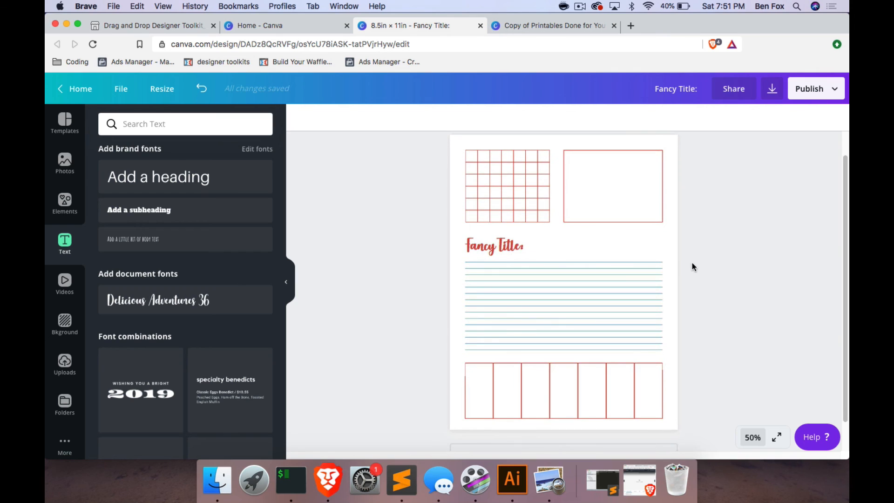
{"action": "scroll", "coordinate": [696, 264], "scroll_direction": "up", "scroll_amount": 1}
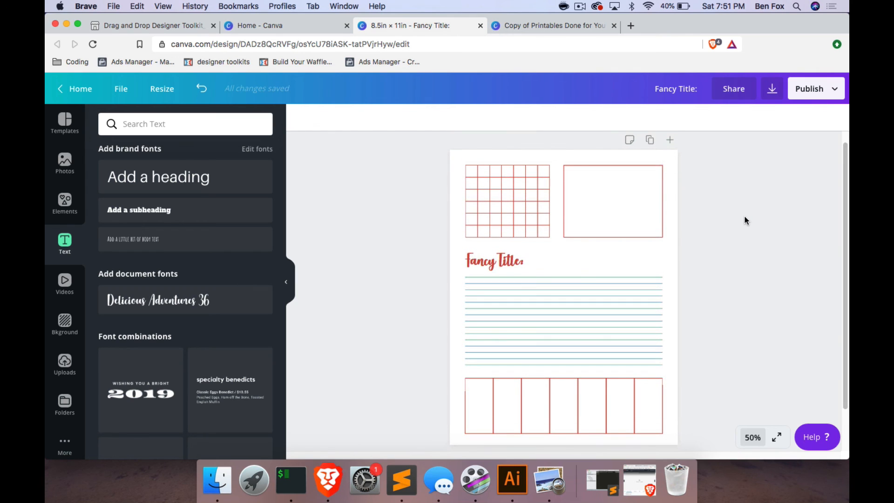